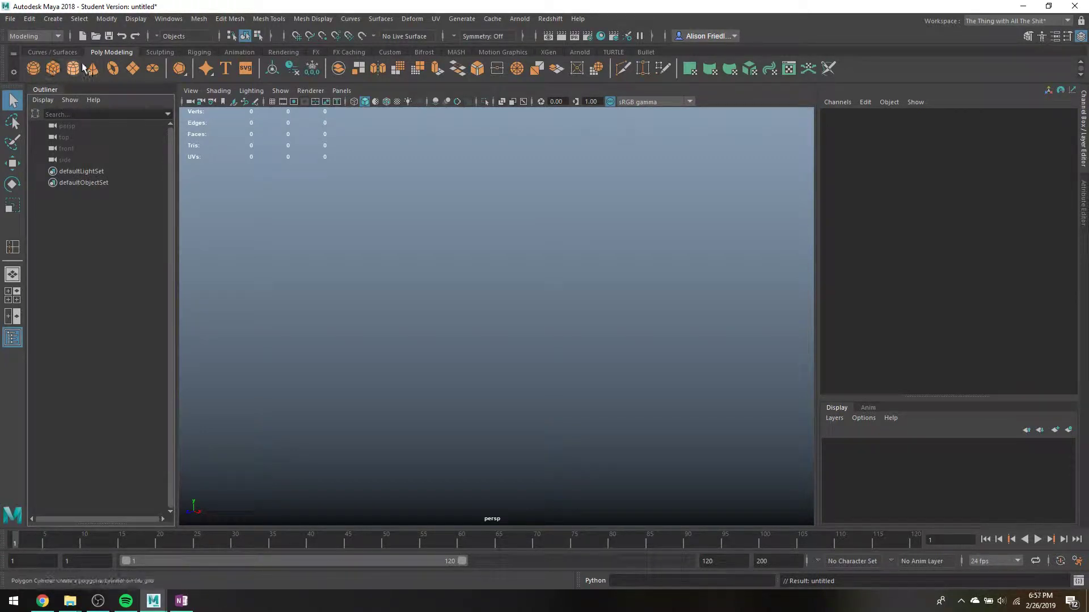
# Create a polygon cylinder with a radius of about 6.83 and a height of about 4.84.
pyautogui.click(80, 64)
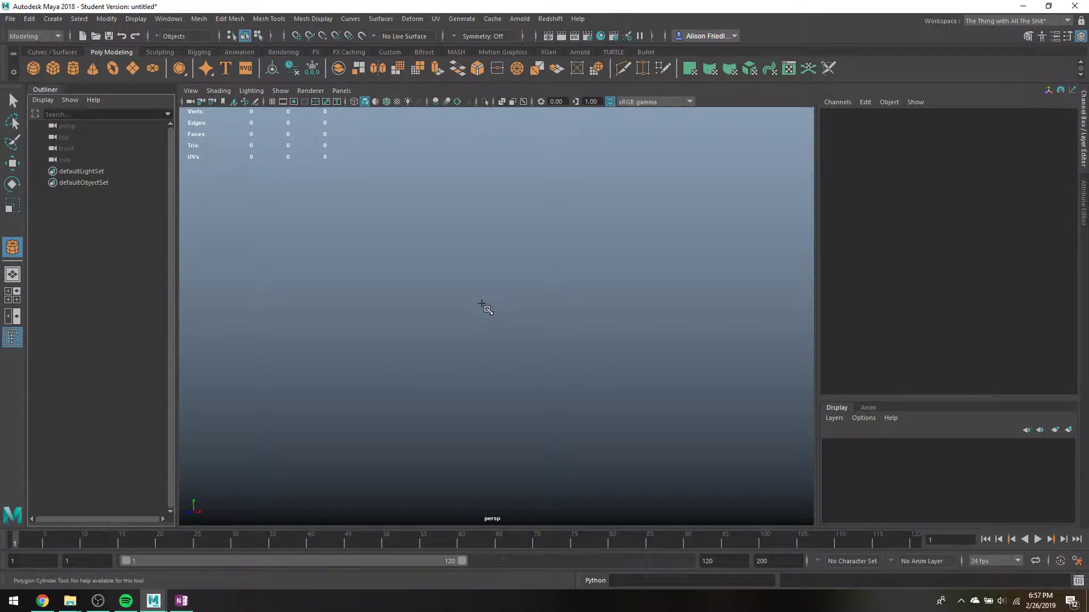
pyautogui.moveTo(485, 308); pyautogui.dragTo(518, 312)
pyautogui.press('f')
# Select the cylinder faces on one side of its centre line from the top view and extrude them.
pyautogui.press('space')
pyautogui.press('space')
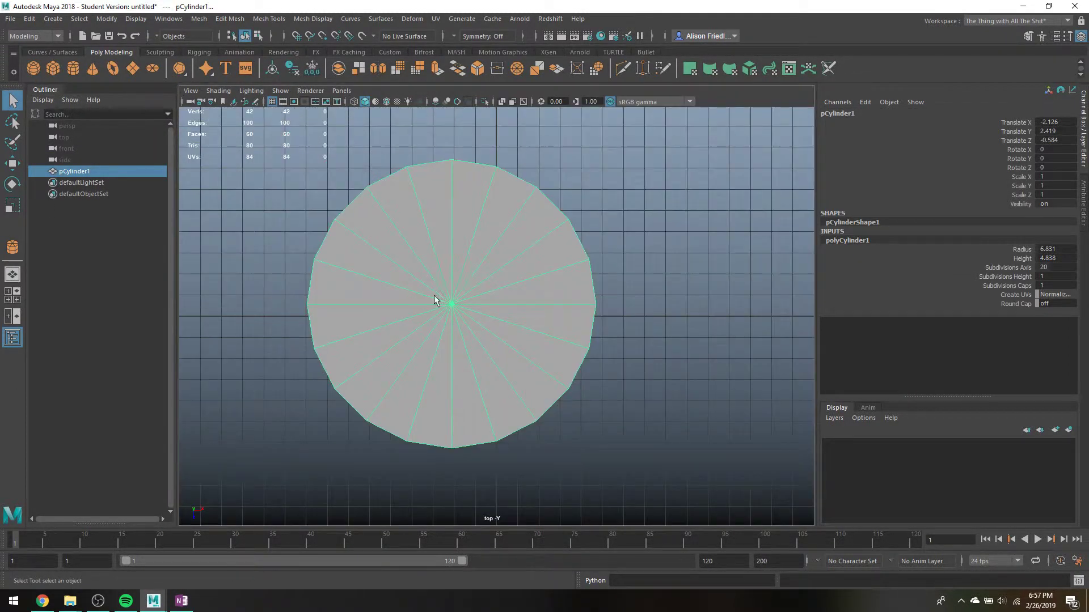
pyautogui.moveTo(433, 312); pyautogui.dragTo(325, 314, button='right')
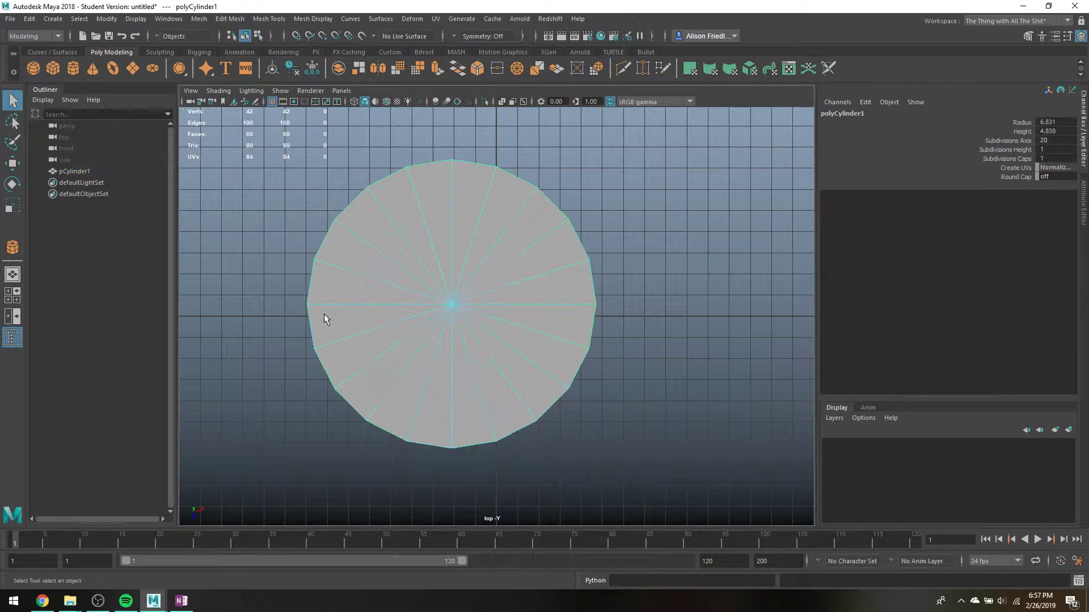
pyautogui.moveTo(280, 322); pyautogui.dragTo(719, 499)
pyautogui.press('4')
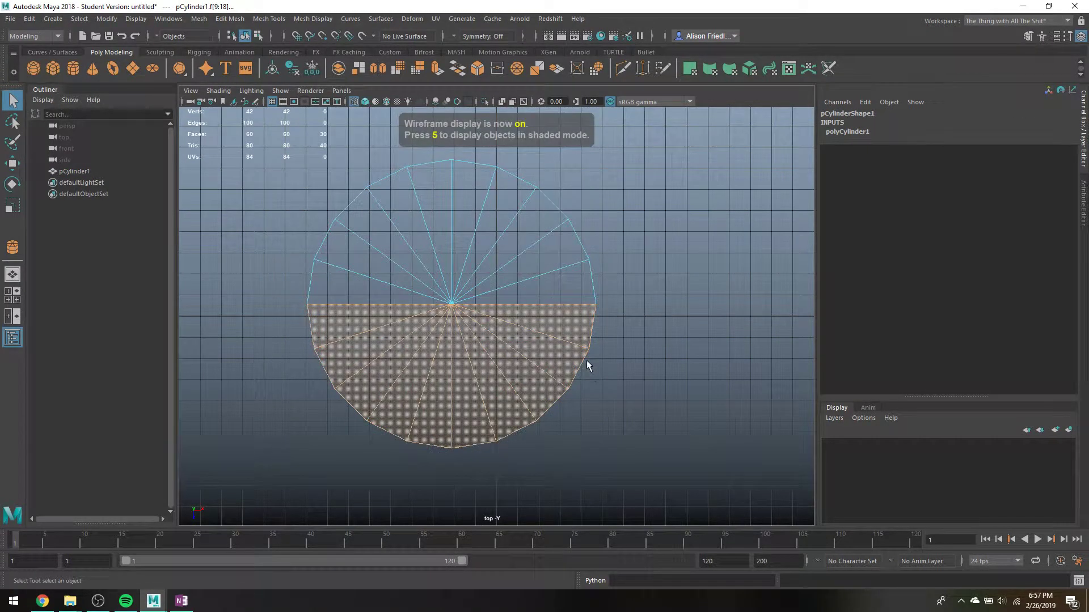
pyautogui.press('space')
pyautogui.press('space')
pyautogui.keyDown('alt'); pyautogui.moveTo(610, 236); pyautogui.dragTo(548, 258); pyautogui.keyUp('alt')
pyautogui.click(437, 70)
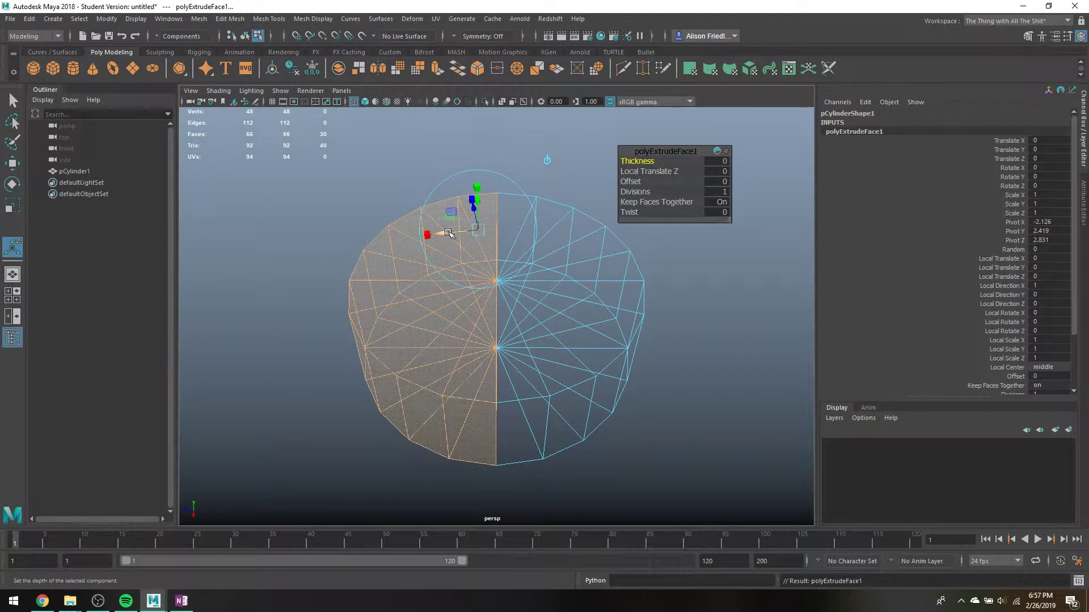
# Move the extruded half outward along Z to stretch the cylinder into a long pill shape.
pyautogui.moveTo(447, 232); pyautogui.dragTo(475, 213)
pyautogui.hotkey('ctrl', 'z')
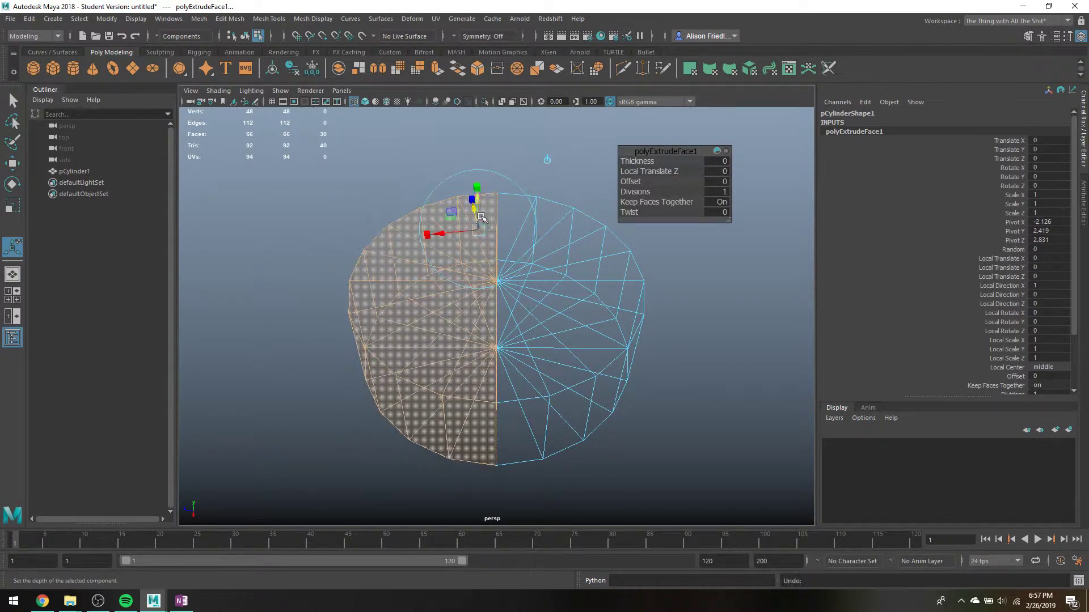
pyautogui.press('w')
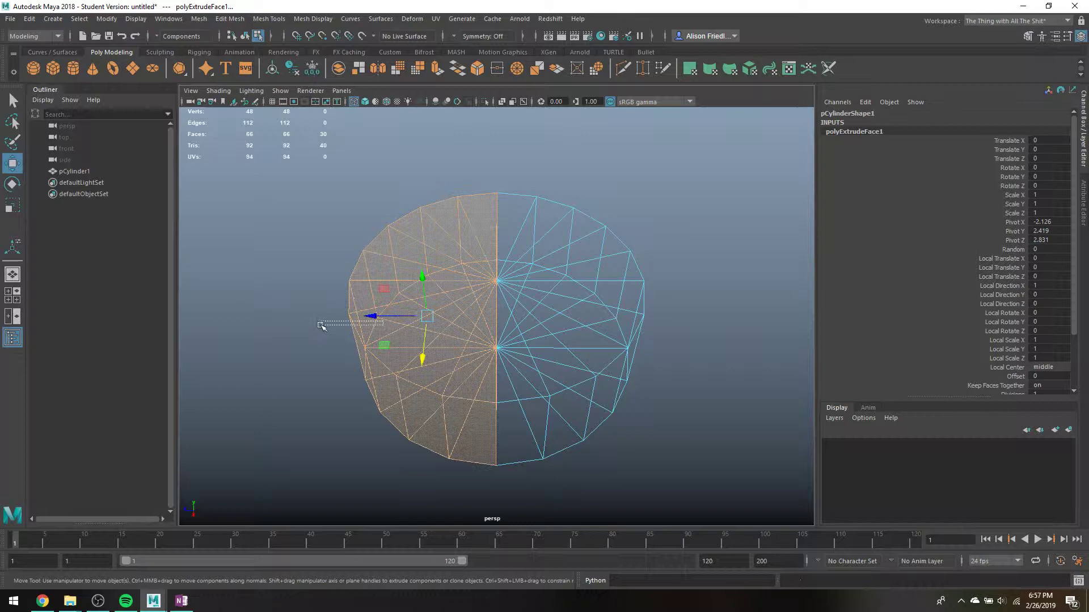
pyautogui.click(368, 327)
pyautogui.hotkey('ctrl', 'z')
pyautogui.moveTo(391, 316); pyautogui.dragTo(100, 287)
pyautogui.scroll(-3, 434, 267)
pyautogui.keyDown('alt'); pyautogui.moveTo(434, 267); pyautogui.dragTo(552, 262, button='middle'); pyautogui.keyUp('alt')
pyautogui.scroll(-2, 574, 250)
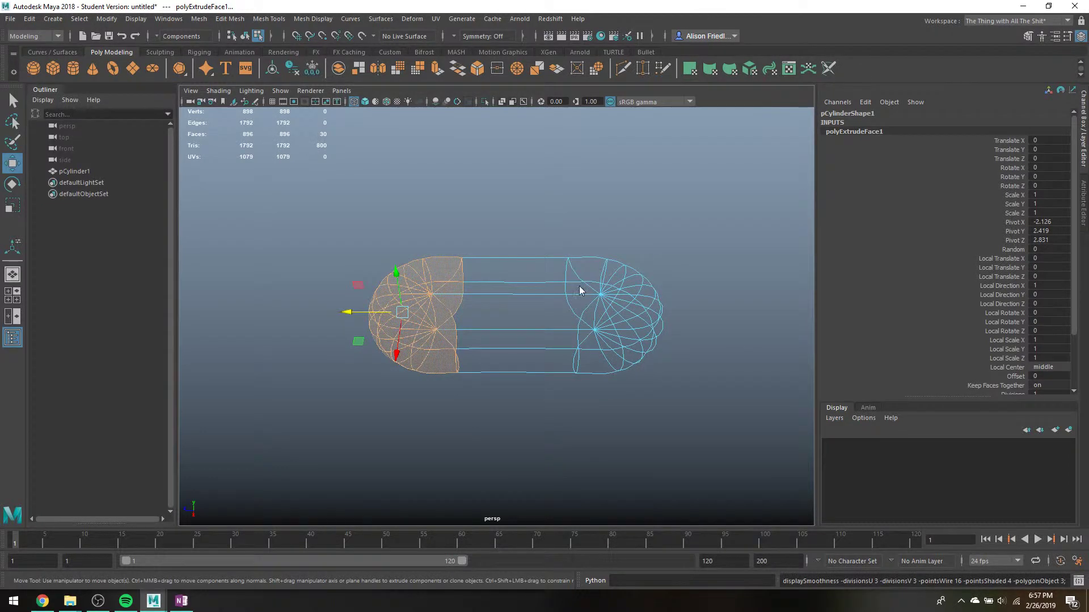
# Return the pill shape to object mode and display it shaded with smooth mesh preview.
pyautogui.press('F8')
pyautogui.press('5')
pyautogui.press('3')
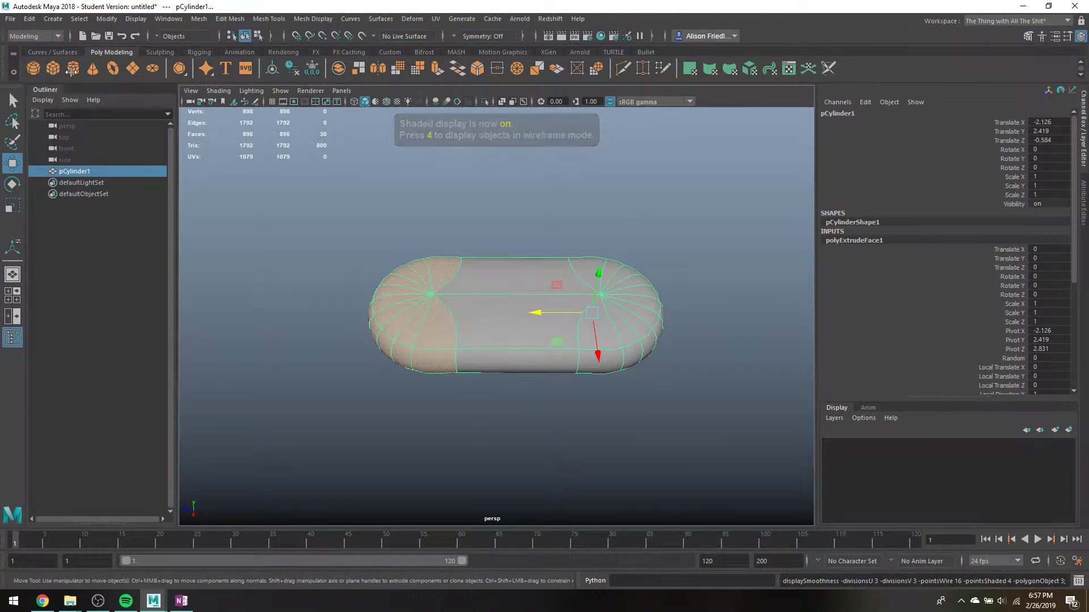
# Create a second polygon cylinder beside the pill shape, with a radius of about 4.52 and a height of about 42.94.
pyautogui.click(34, 68)
pyautogui.keyDown('alt'); pyautogui.moveTo(489, 334); pyautogui.dragTo(488, 378); pyautogui.keyUp('alt')
pyautogui.moveTo(501, 467); pyautogui.dragTo(535, 394)
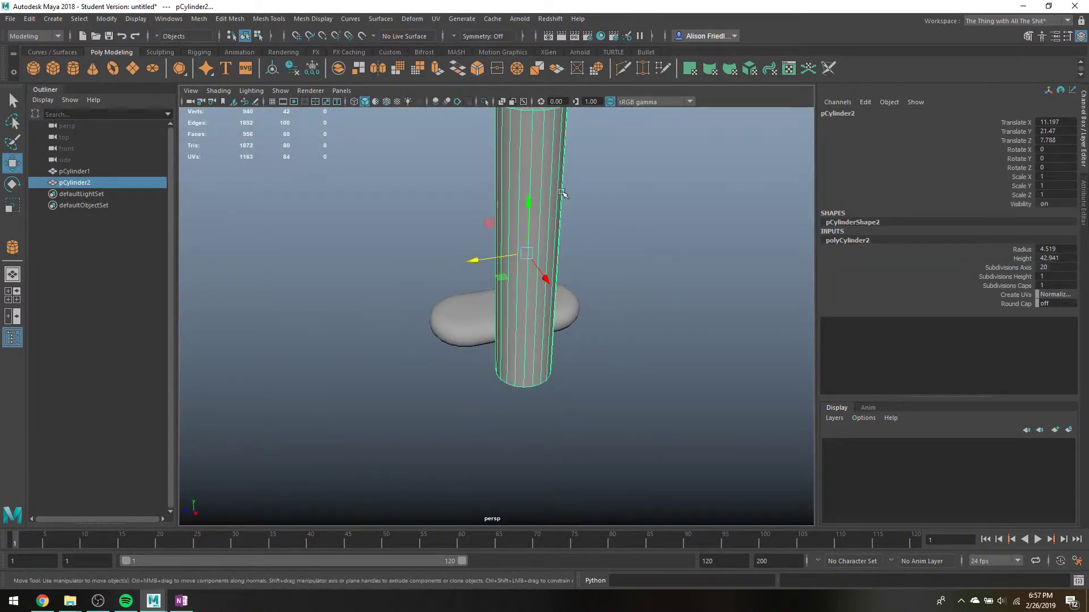
# Shorten the second cylinder by lowering its top vertices to a height of about 4.03.
pyautogui.moveTo(539, 167); pyautogui.dragTo(483, 169, button='right')
pyautogui.moveTo(716, 305); pyautogui.dragTo(295, 94)
pyautogui.keyDown('alt'); pyautogui.moveTo(504, 194); pyautogui.dragTo(507, 246, button='middle'); pyautogui.keyUp('alt')
pyautogui.moveTo(533, 118); pyautogui.dragTo(542, 383)
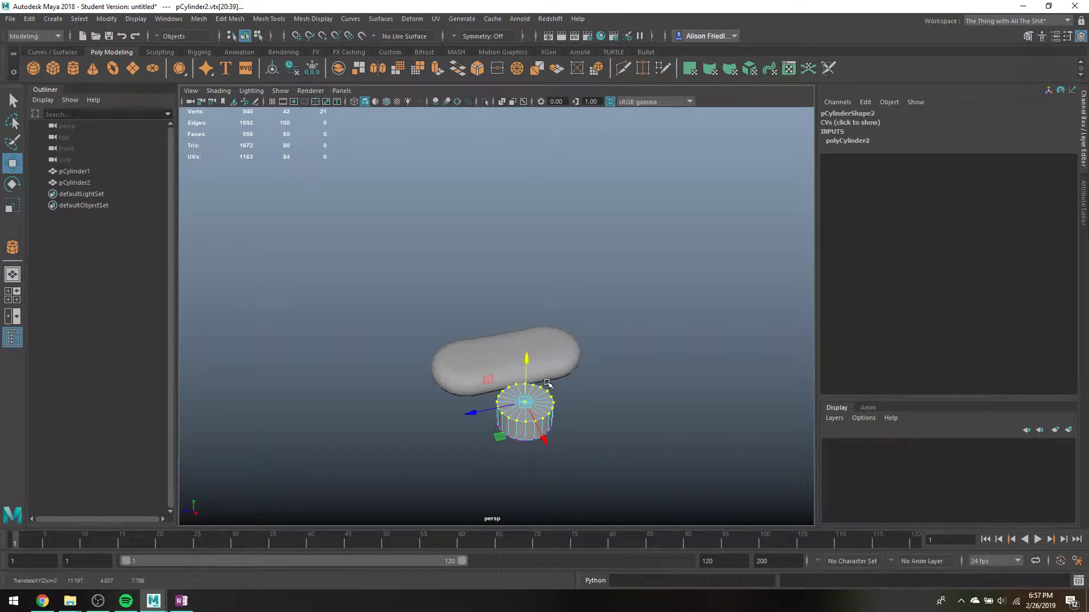
# Extrude the second cylinder's top and bottom cap faces and scale them inward to about 0.93 in X and Z.
pyautogui.press('f')
pyautogui.press('q')
pyautogui.moveTo(508, 310); pyautogui.dragTo(516, 328, button='right')
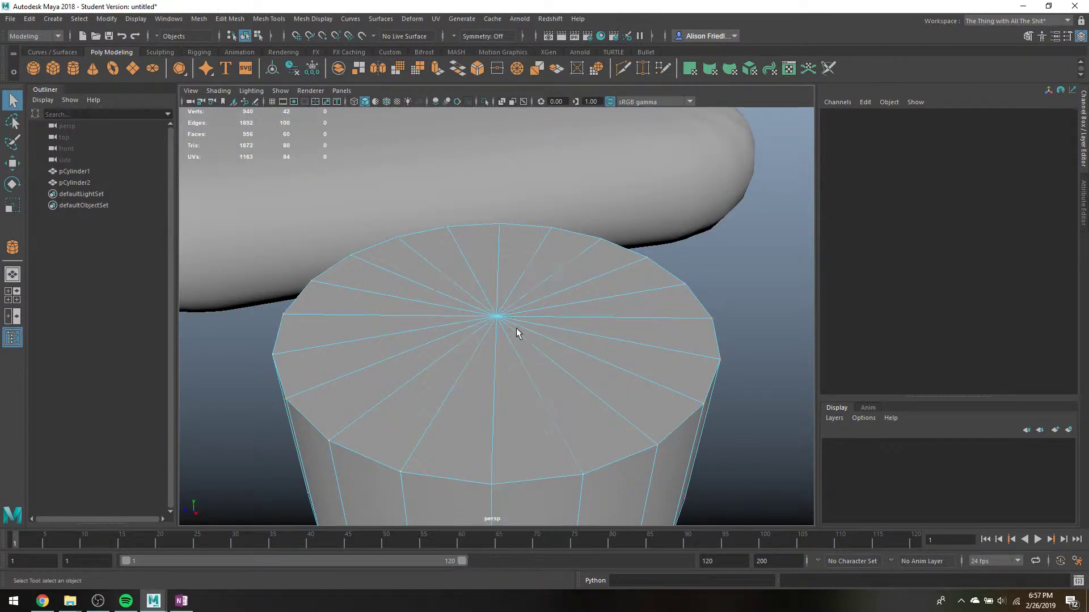
pyautogui.press('4')
pyautogui.keyDown('alt'); pyautogui.moveTo(513, 321); pyautogui.dragTo(501, 382); pyautogui.keyUp('alt')
pyautogui.moveTo(442, 284); pyautogui.dragTo(509, 320)
pyautogui.scroll(-5, 521, 316)
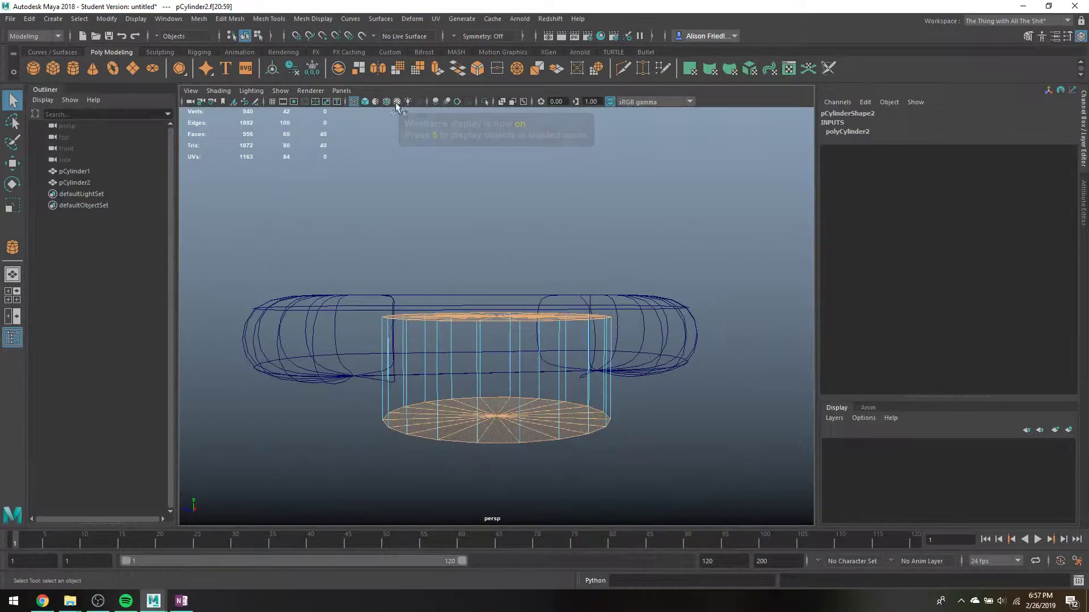
pyautogui.click(436, 69)
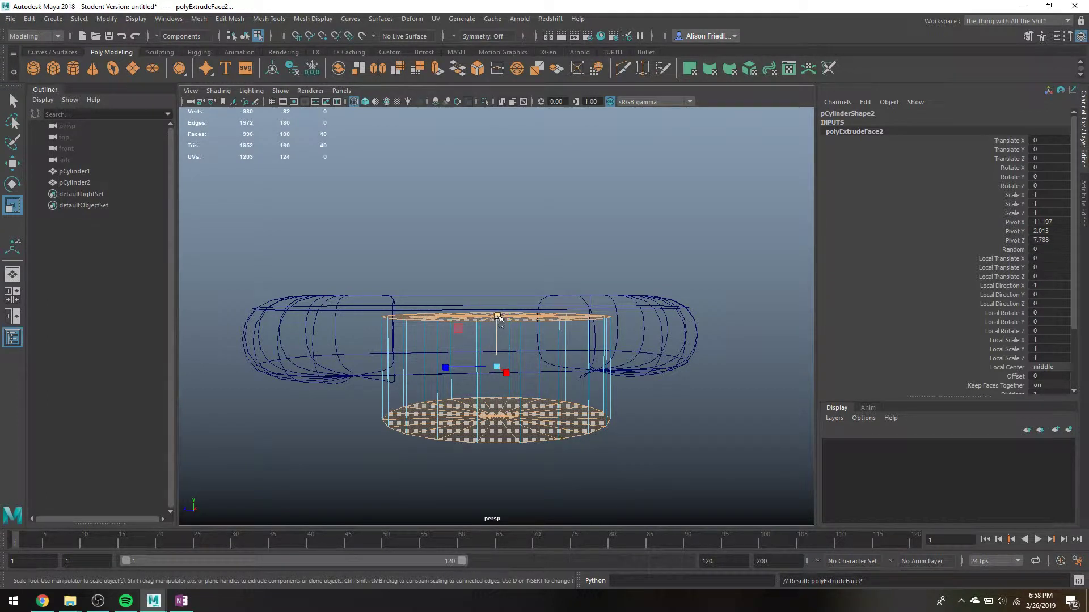
pyautogui.moveTo(499, 318); pyautogui.dragTo(501, 321)
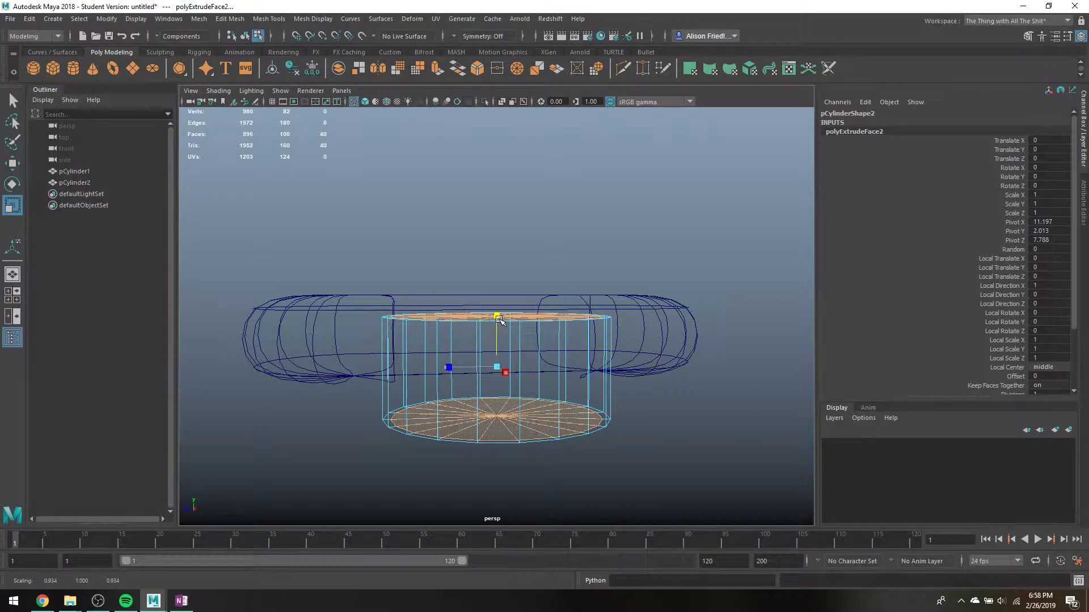
# Check the second cylinder's rounding in smooth preview, in both wireframe and shaded display, and restore the unsmoothed display.
pyautogui.press('q')
pyautogui.click(424, 352)
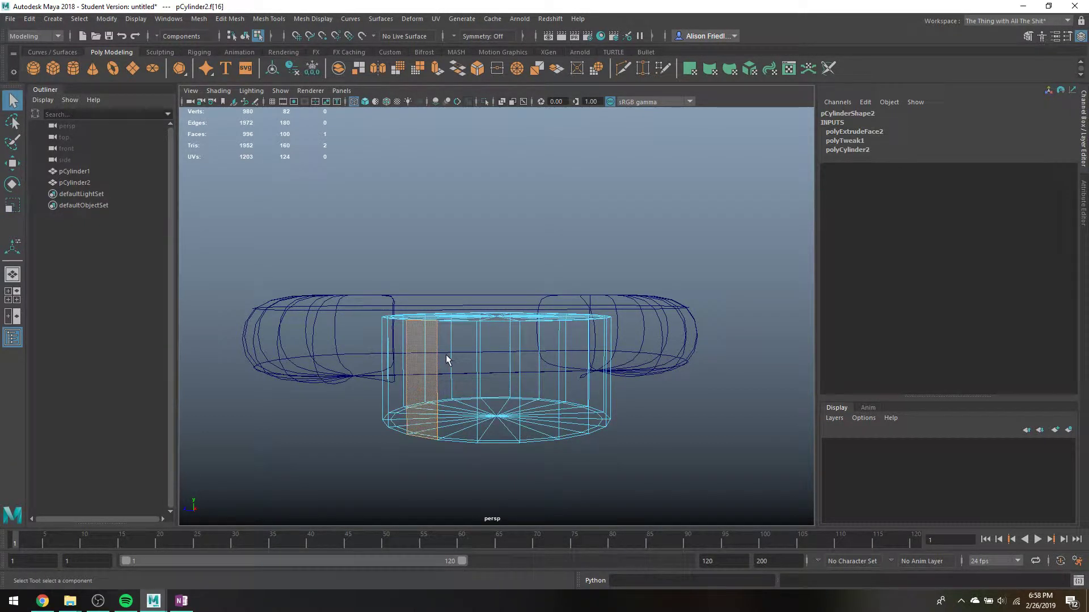
pyautogui.press('4')
pyautogui.press('3')
pyautogui.click(1069, 503)
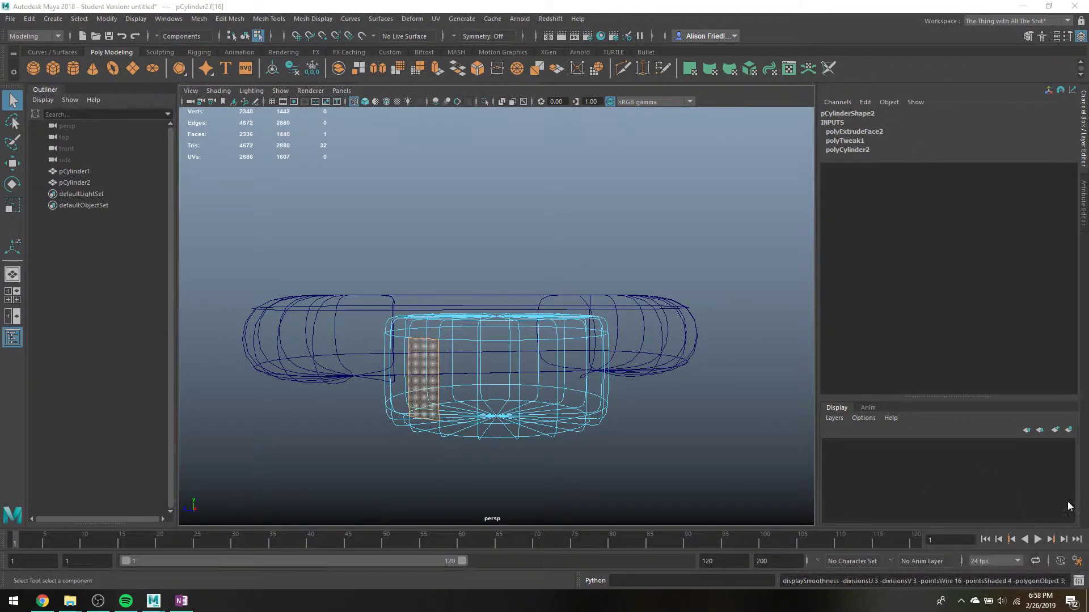
pyautogui.keyDown('alt'); pyautogui.moveTo(499, 348); pyautogui.dragTo(561, 371); pyautogui.keyUp('alt')
pyautogui.press('5')
pyautogui.press('1')
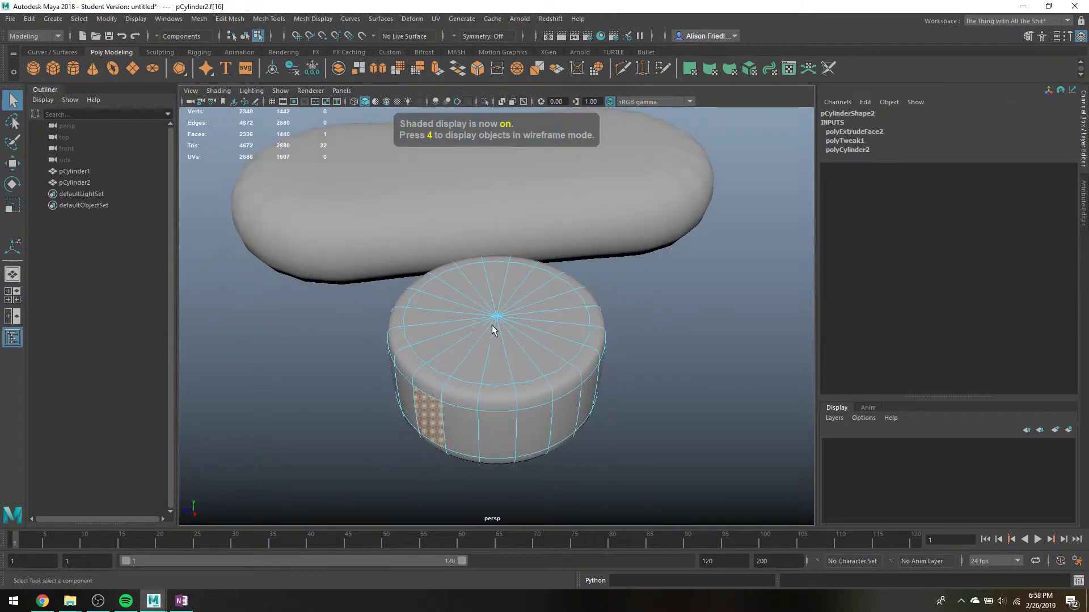
# Extrude the full ring of side faces on the second cylinder and scale it vertically inward to add supporting edge loops.
pyautogui.keyDown('alt'); pyautogui.moveTo(445, 384); pyautogui.dragTo(462, 359); pyautogui.keyUp('alt')
pyautogui.doubleClick(459, 359)
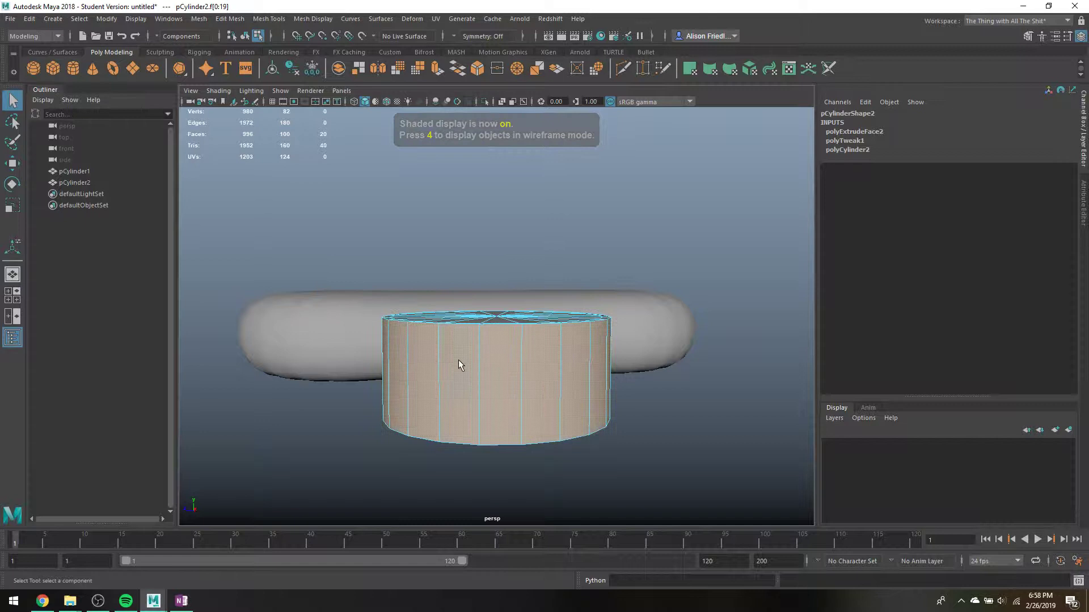
pyautogui.hotkey('ctrl', 'e')
pyautogui.press('r')
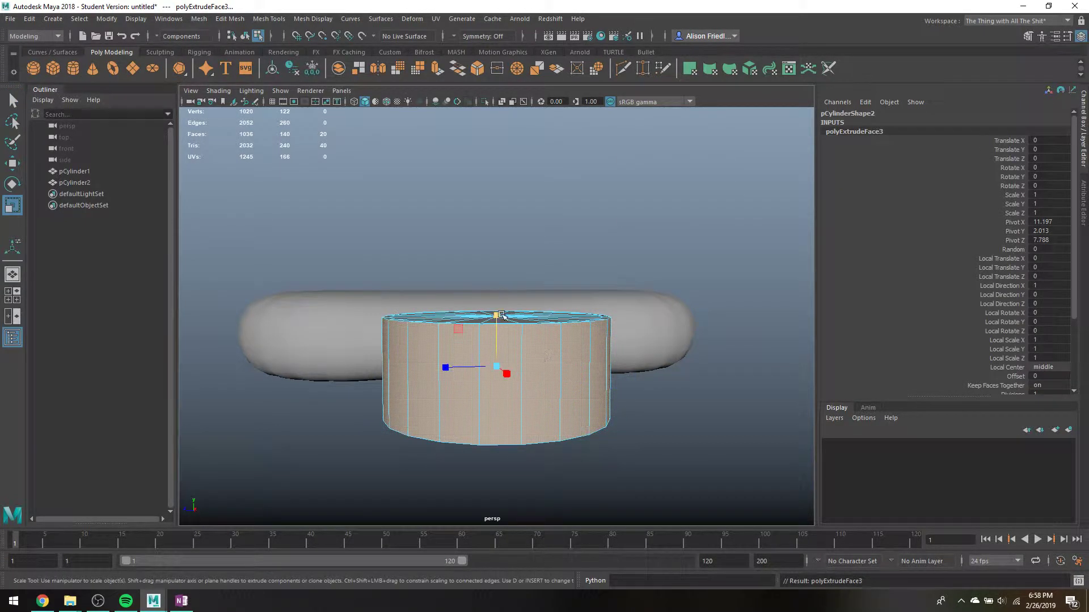
pyautogui.moveTo(499, 313); pyautogui.dragTo(499, 322)
# Turn on smooth mesh preview for the second cylinder and return to object mode to inspect its crisper edges.
pyautogui.press('3')
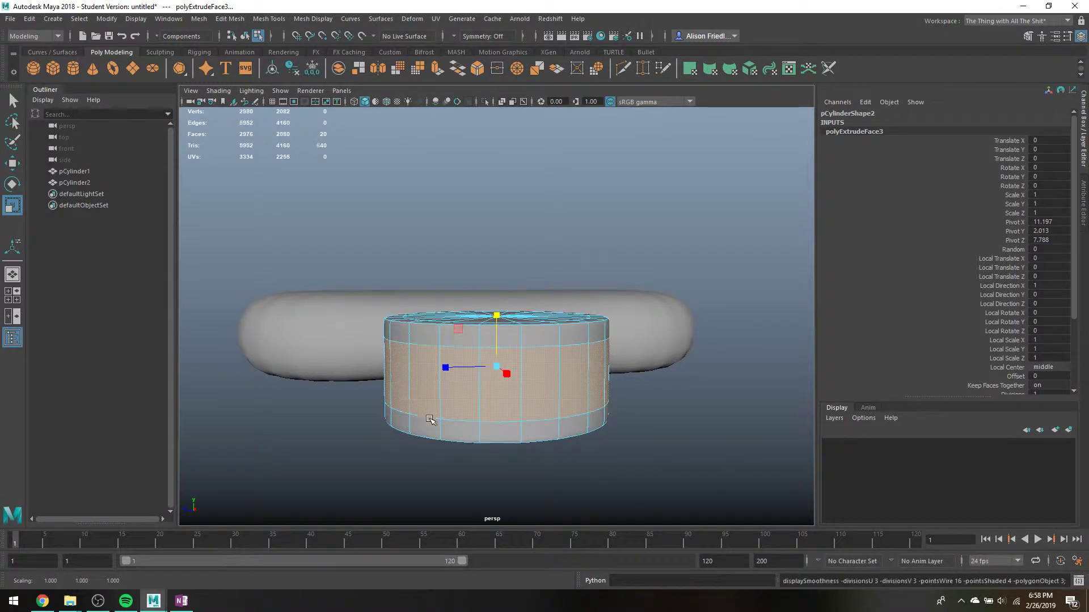
pyautogui.moveTo(423, 287); pyautogui.dragTo(461, 244, button='right')
pyautogui.click(505, 281)
pyautogui.keyDown('alt'); pyautogui.moveTo(505, 281); pyautogui.dragTo(518, 304); pyautogui.keyUp('alt')
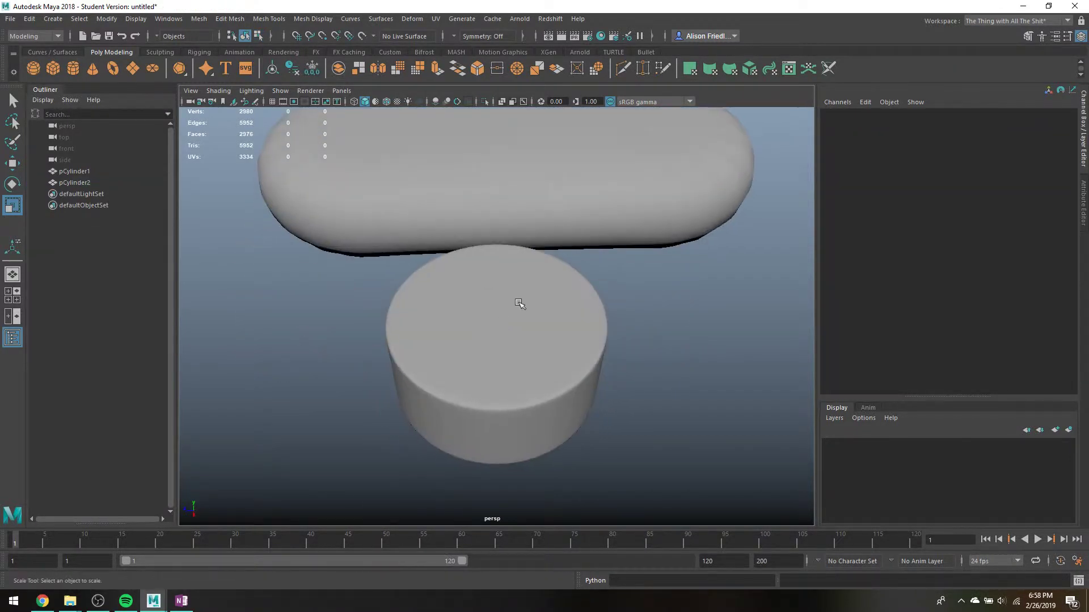
pyautogui.click(556, 223)
pyautogui.keyDown('alt'); pyautogui.moveTo(533, 337); pyautogui.dragTo(499, 323, button='right'); pyautogui.keyUp('alt')
# Move the second cylinder along Z to about -1.97 in the top view, beside the rounded end of the pill shape.
pyautogui.click(477, 344)
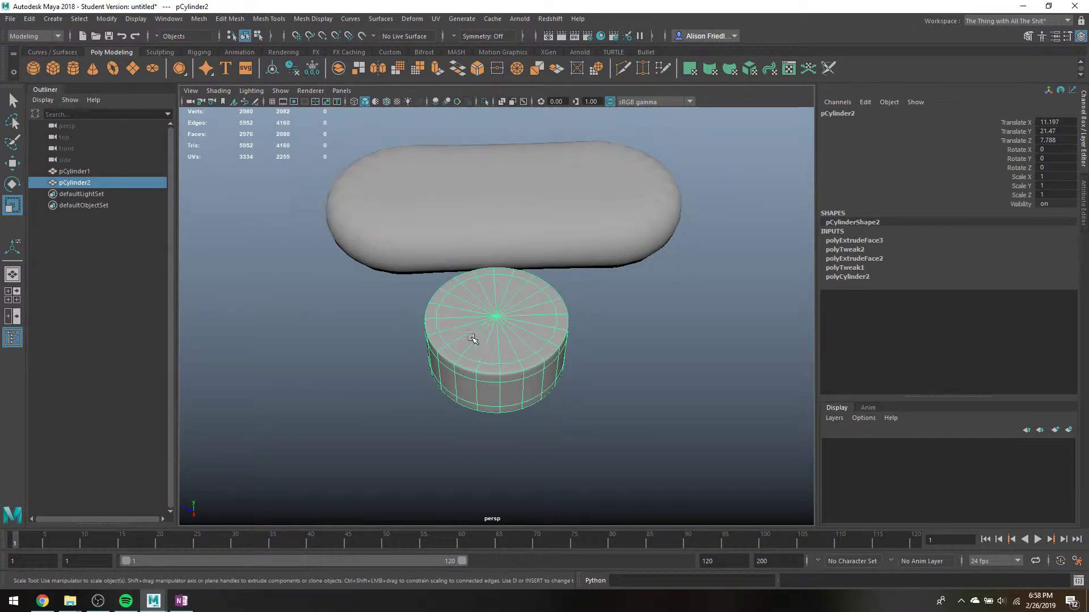
pyautogui.keyDown('alt'); pyautogui.moveTo(471, 338); pyautogui.dragTo(541, 358); pyautogui.keyUp('alt')
pyautogui.press('space')
pyautogui.press('space')
pyautogui.press('w')
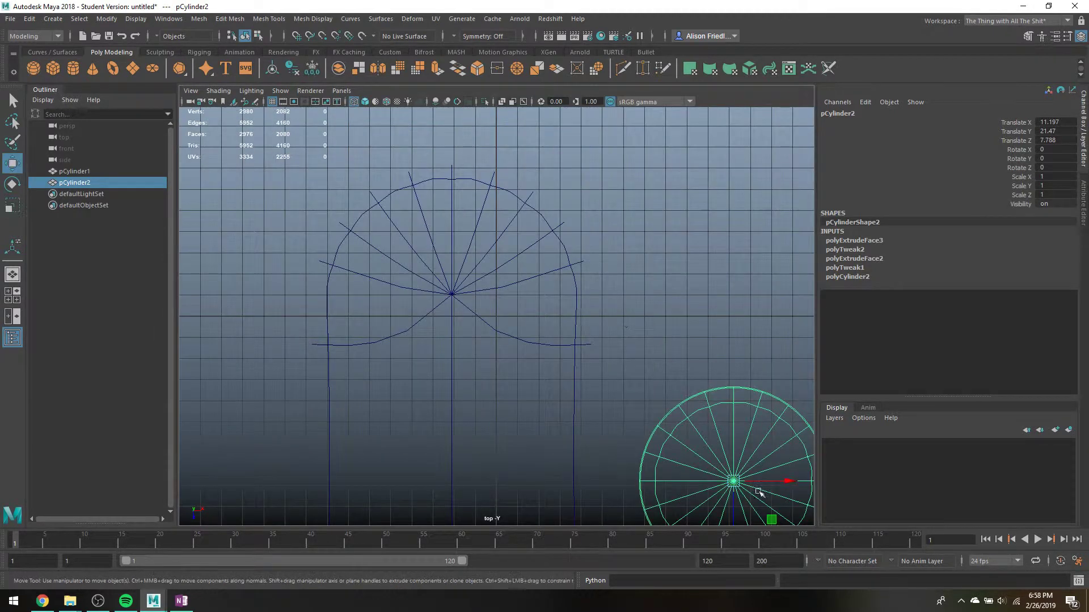
pyautogui.moveTo(733, 517); pyautogui.dragTo(734, 324)
# Select the second cylinder's faces on one side of its centre line from the top view and extrude them.
pyautogui.press('q')
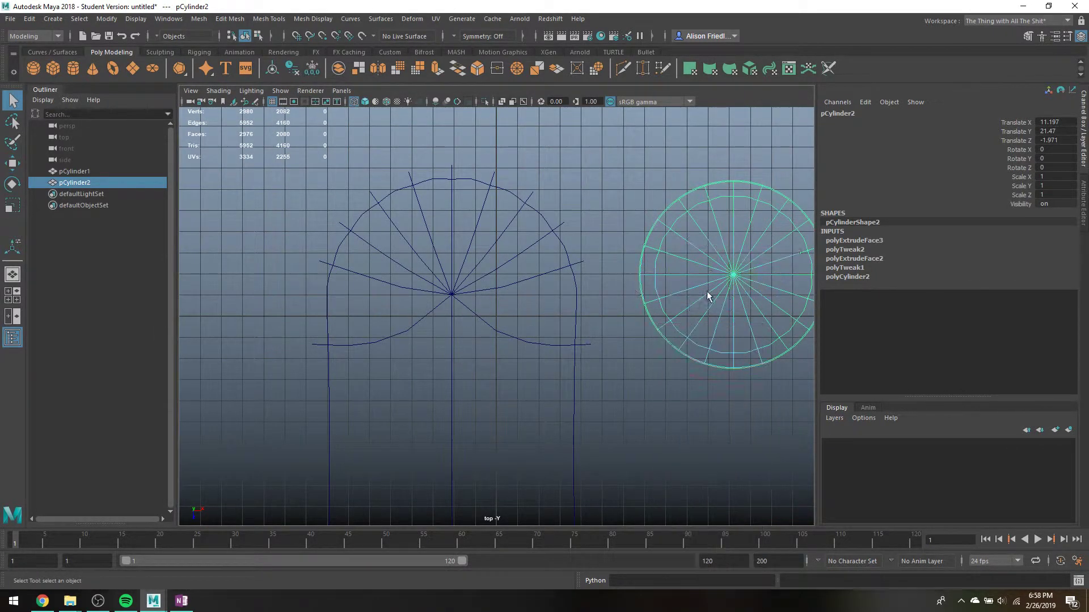
pyautogui.press('F11')
pyautogui.moveTo(629, 281); pyautogui.dragTo(887, 479)
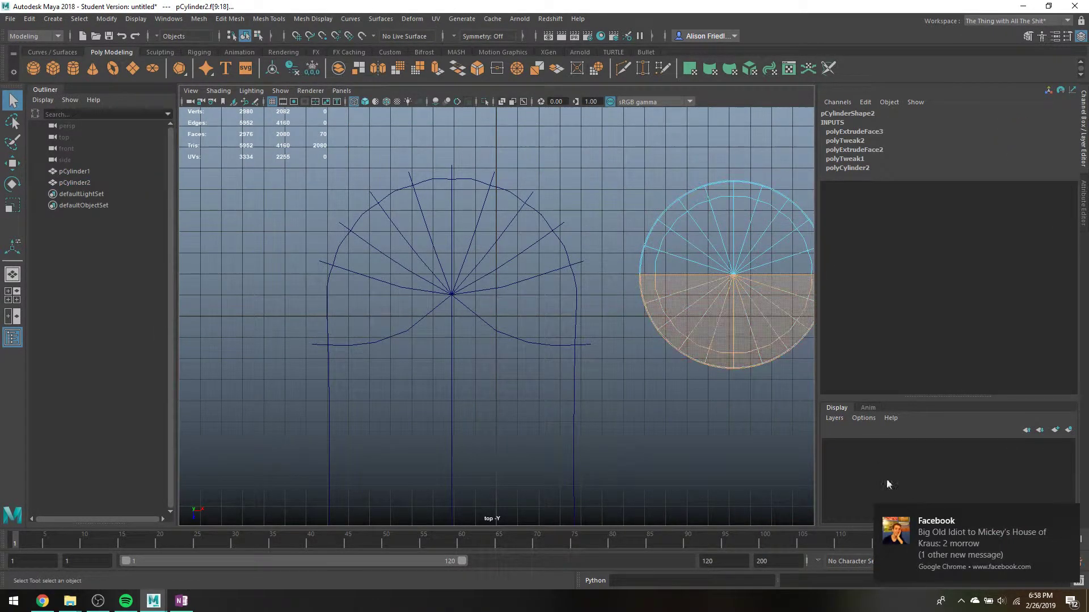
pyautogui.click(1075, 511)
pyautogui.keyDown('alt'); pyautogui.moveTo(647, 321); pyautogui.dragTo(553, 317, button='middle'); pyautogui.keyUp('alt')
pyautogui.scroll(-1, 578, 326)
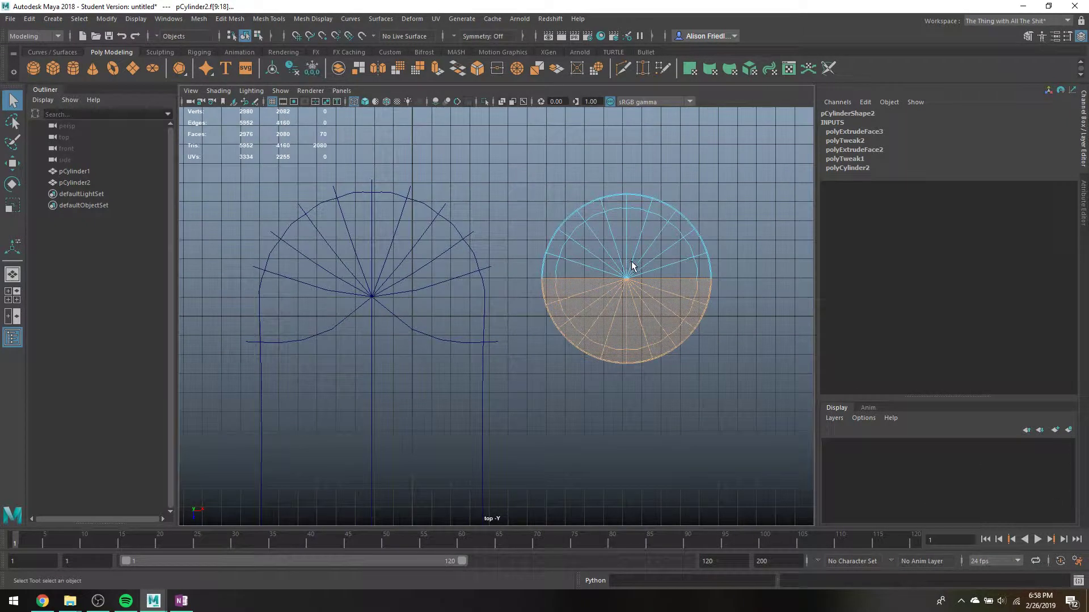
pyautogui.press('space')
pyautogui.press('space')
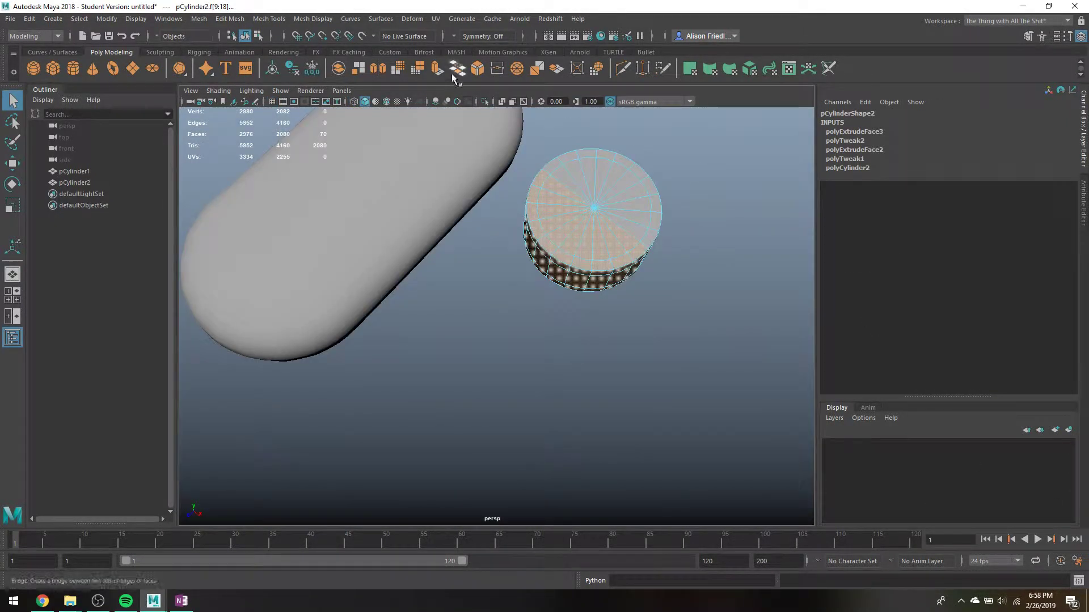
pyautogui.hotkey('ctrl', 'e')
# Move the second cylinder's extruded half outward along Z until it is about as long as the first pill shape.
pyautogui.click(13, 164)
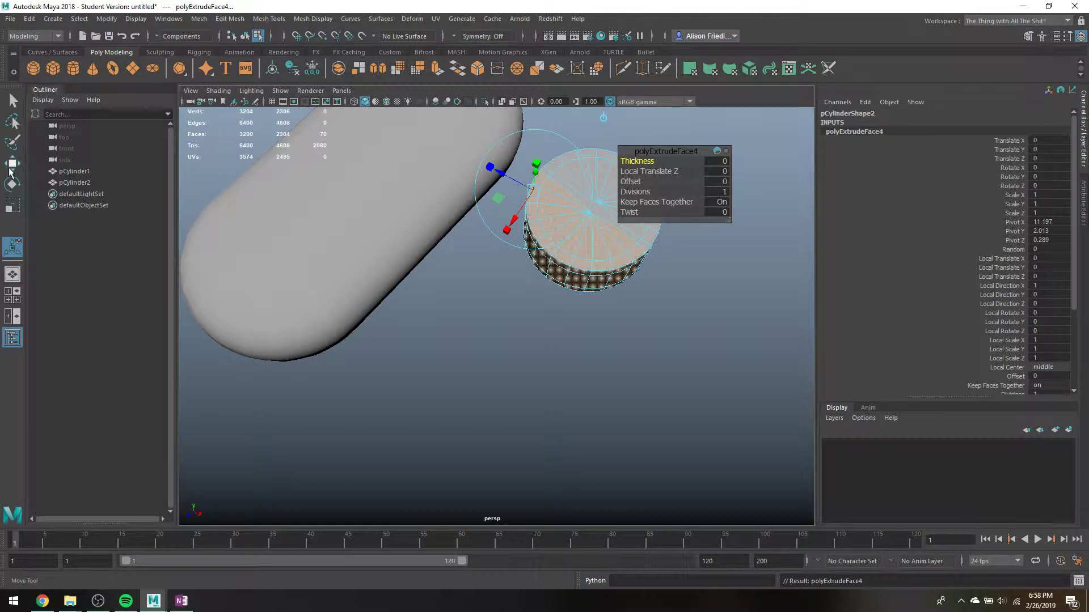
pyautogui.keyDown('alt'); pyautogui.moveTo(442, 295); pyautogui.dragTo(483, 304); pyautogui.keyUp('alt')
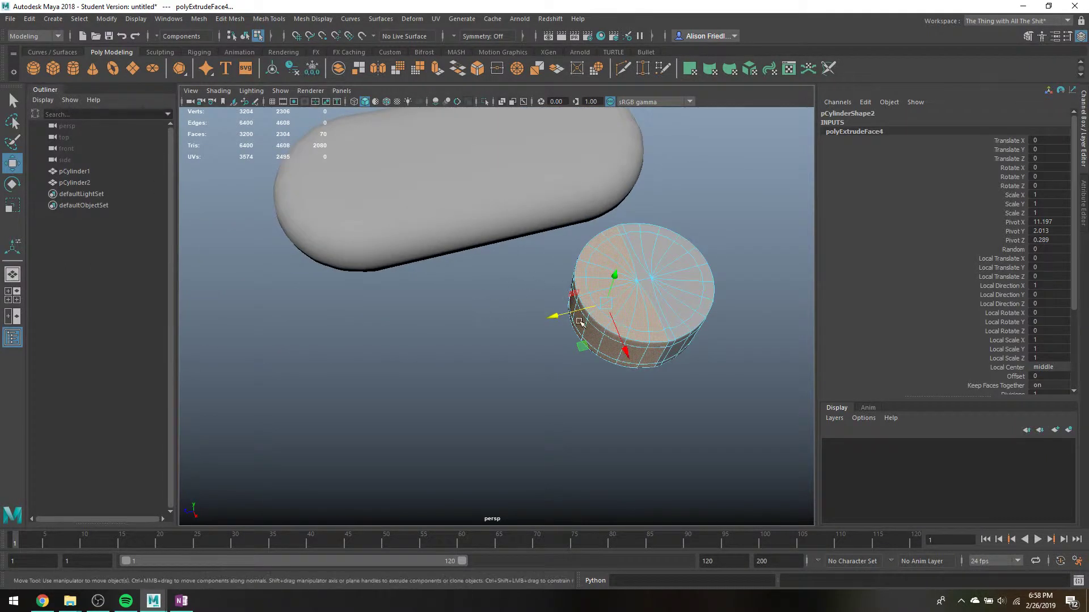
pyautogui.moveTo(558, 315); pyautogui.dragTo(337, 375)
pyautogui.keyDown('alt'); pyautogui.moveTo(605, 291); pyautogui.dragTo(579, 273); pyautogui.keyUp('alt')
pyautogui.press('q')
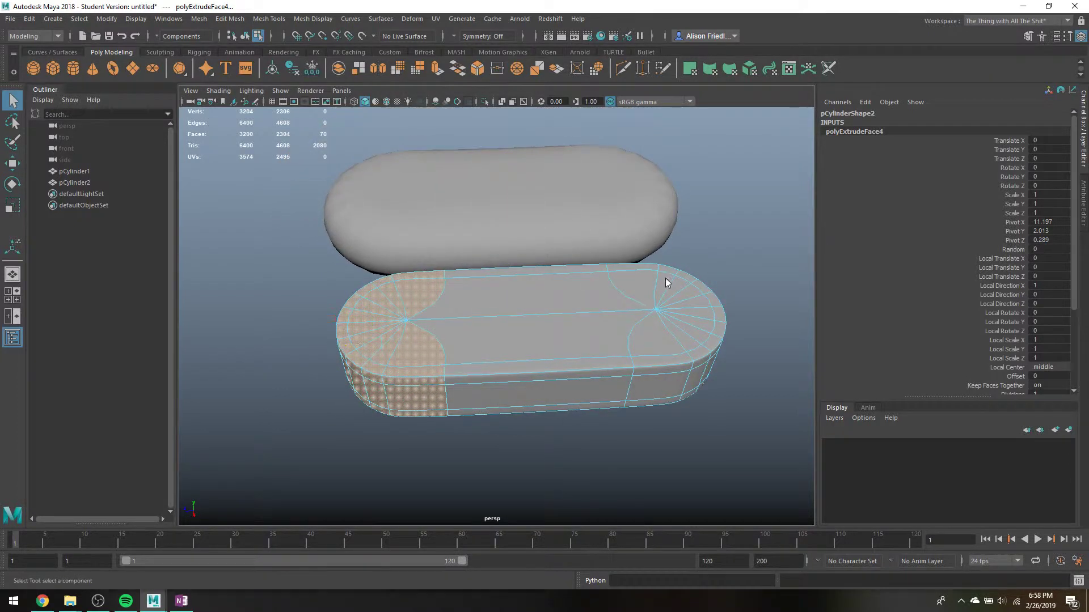
# Return to object mode and compare the soft-edged pill shape with the crisp-edged one.
pyautogui.moveTo(666, 277); pyautogui.dragTo(721, 234, button='right')
pyautogui.click(725, 229)
pyautogui.click(580, 244)
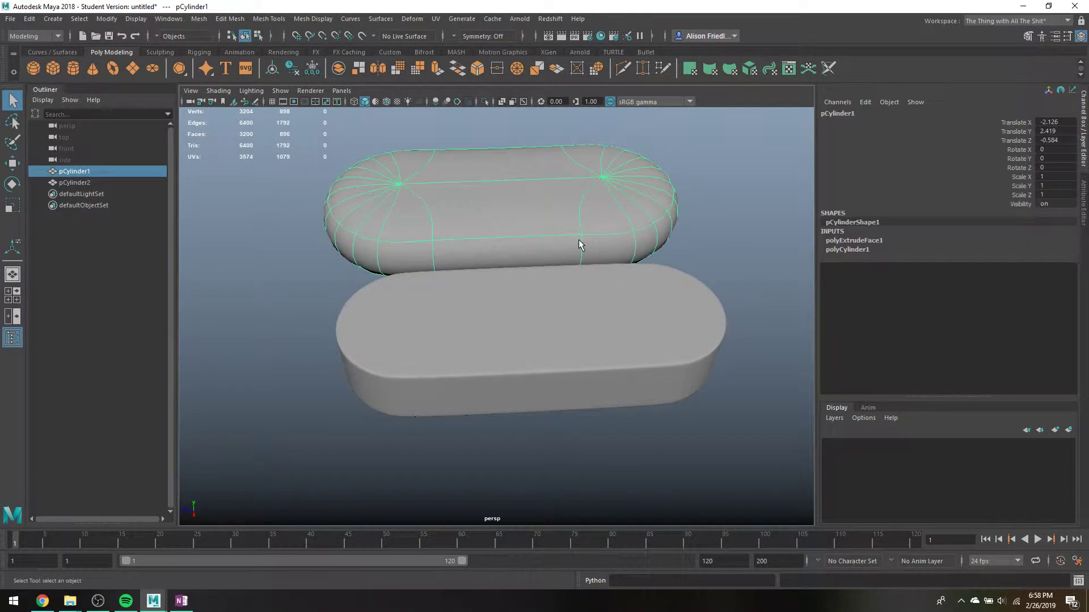
pyautogui.click(688, 308)
# Extrude all of the first pill shape's top cap faces and scale the extrusion inward to about 0.893.
pyautogui.click(577, 214)
pyautogui.moveTo(567, 204); pyautogui.dragTo(539, 152, button='right')
pyautogui.moveTo(386, 174); pyautogui.dragTo(413, 194)
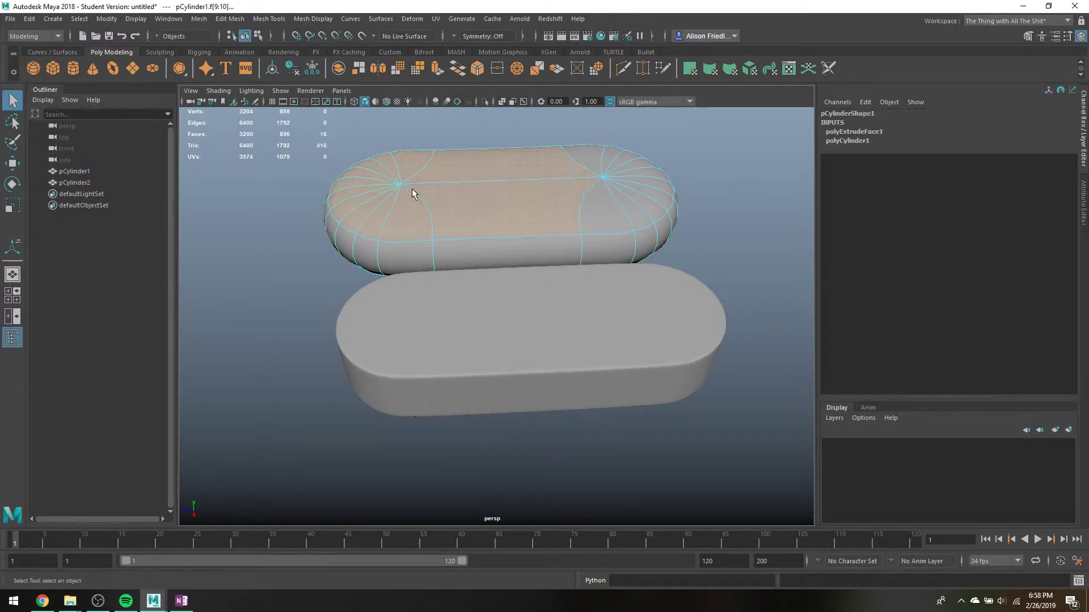
pyautogui.keyDown('shift'); pyautogui.click(610, 184); pyautogui.keyUp('shift')
pyautogui.keyDown('ctrl'); pyautogui.click(516, 176); pyautogui.keyUp('ctrl')
pyautogui.press('4')
pyautogui.moveTo(520, 205)
pyautogui.keyDown('alt'); pyautogui.mouseDown()
pyautogui.moveTo(354, 350)
pyautogui.moveTo(311, 328)
pyautogui.moveTo(562, 412)
pyautogui.mouseUp(); pyautogui.keyUp('alt')
pyautogui.press('5')
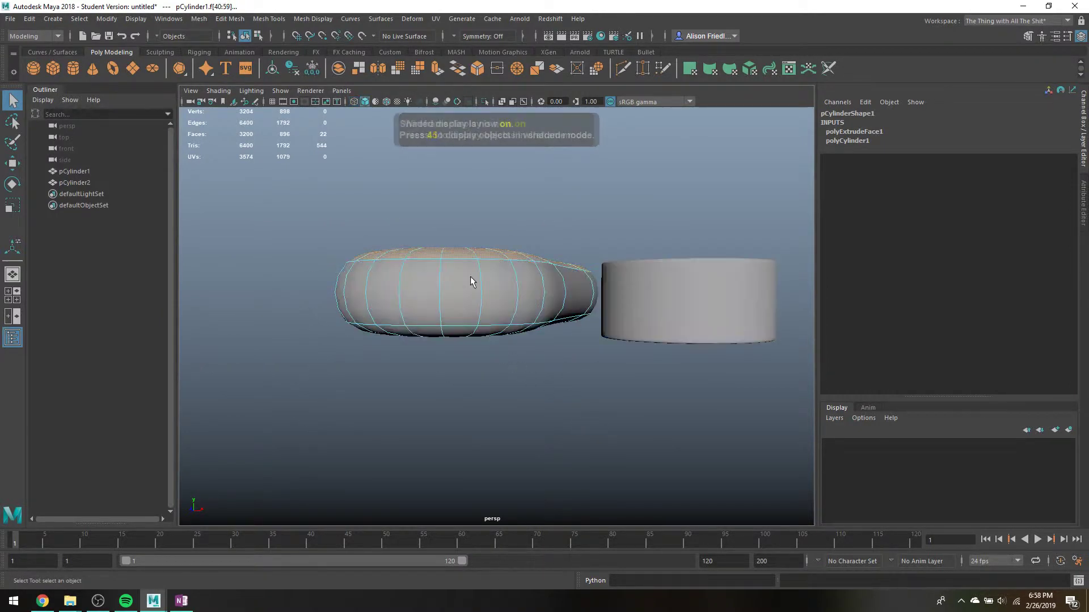
pyautogui.keyDown('alt'); pyautogui.moveTo(471, 282); pyautogui.dragTo(494, 253); pyautogui.keyUp('alt')
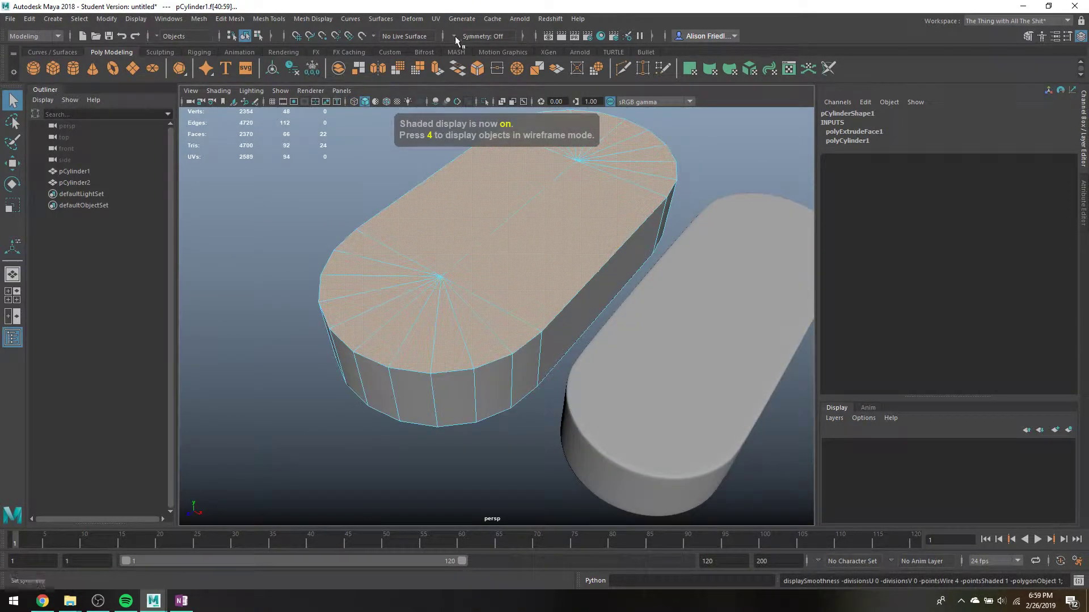
pyautogui.click(437, 68)
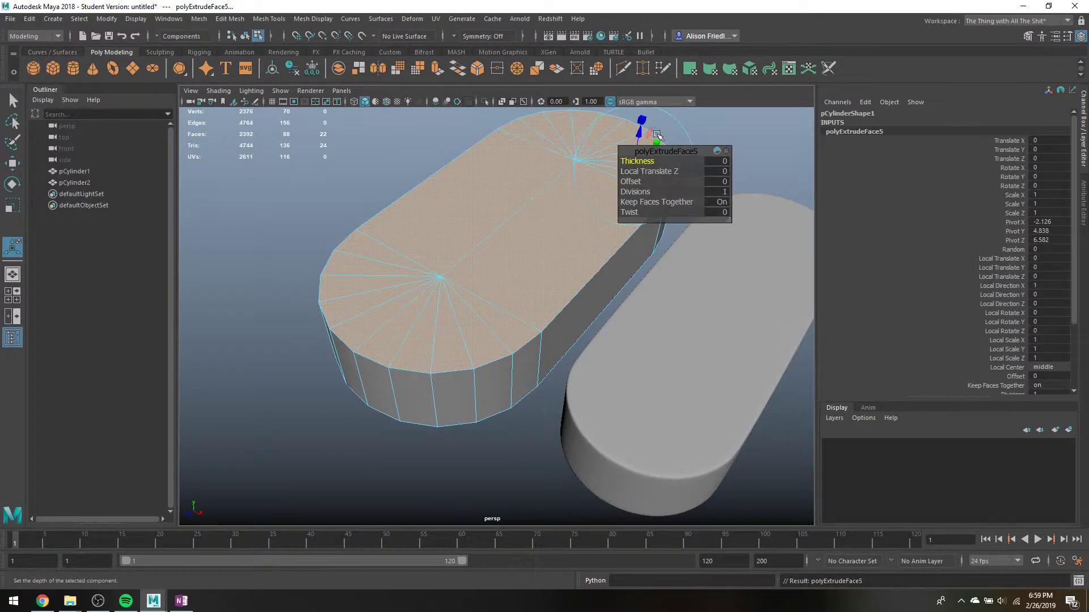
pyautogui.keyDown('alt'); pyautogui.moveTo(658, 136); pyautogui.dragTo(467, 239); pyautogui.keyUp('alt')
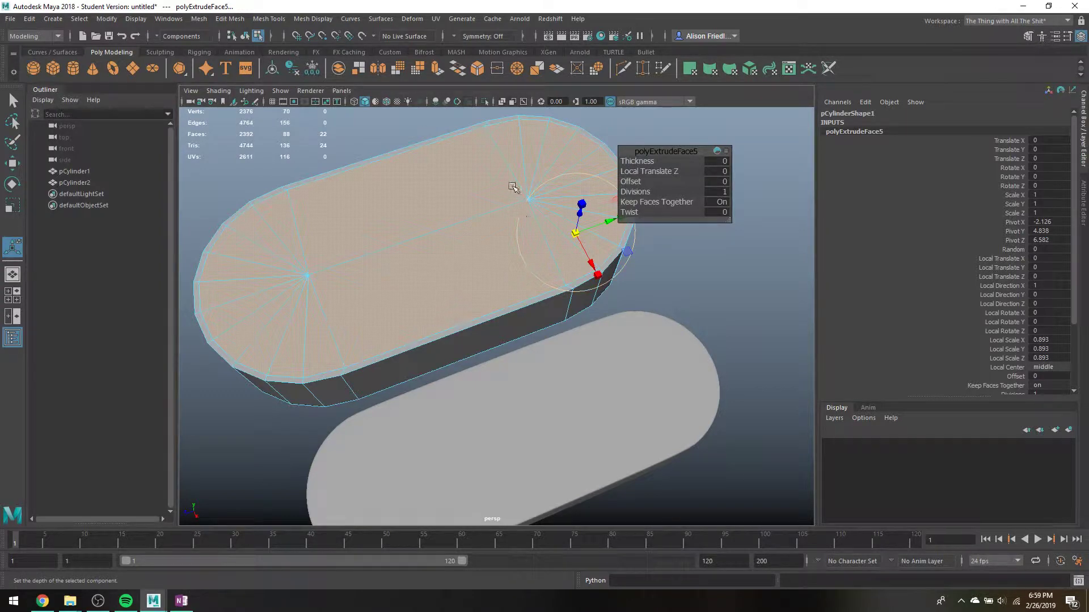
pyautogui.press('q')
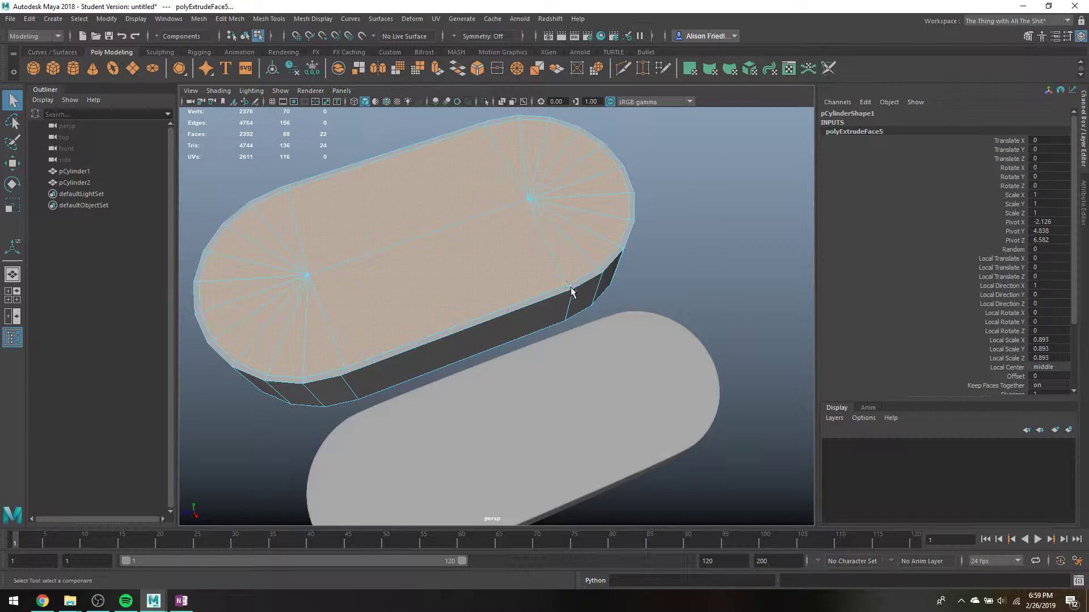
# Turn off smooth preview on the second pill shape, show the first one in smooth preview, and return to object mode.
pyautogui.click(604, 339)
pyautogui.keyDown('alt'); pyautogui.moveTo(637, 361); pyautogui.dragTo(636, 383); pyautogui.keyUp('alt')
pyautogui.press('1')
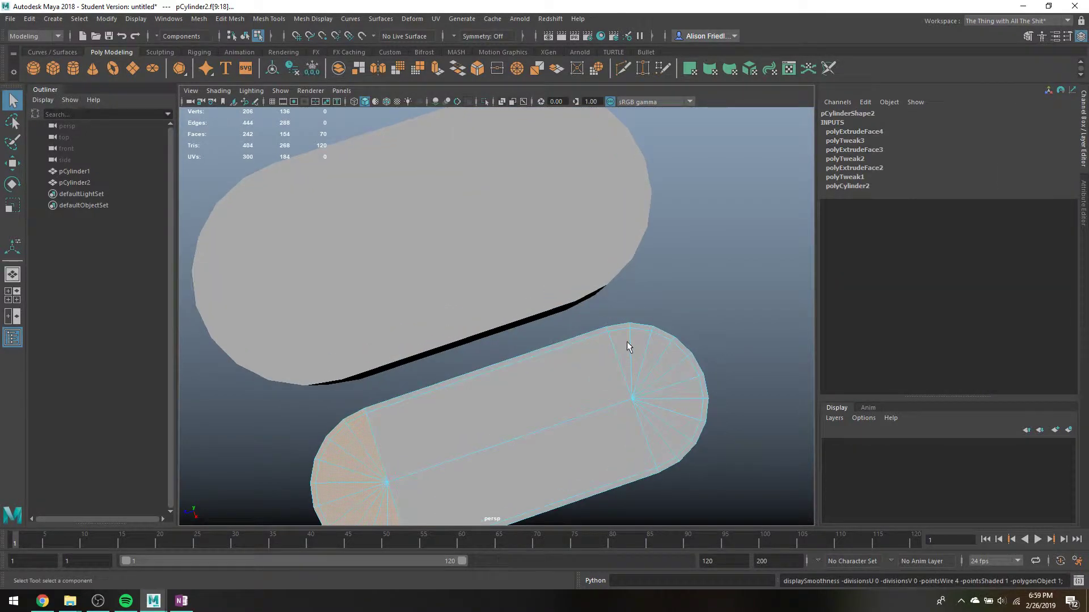
pyautogui.keyDown('alt'); pyautogui.moveTo(627, 342); pyautogui.dragTo(587, 311); pyautogui.keyUp('alt')
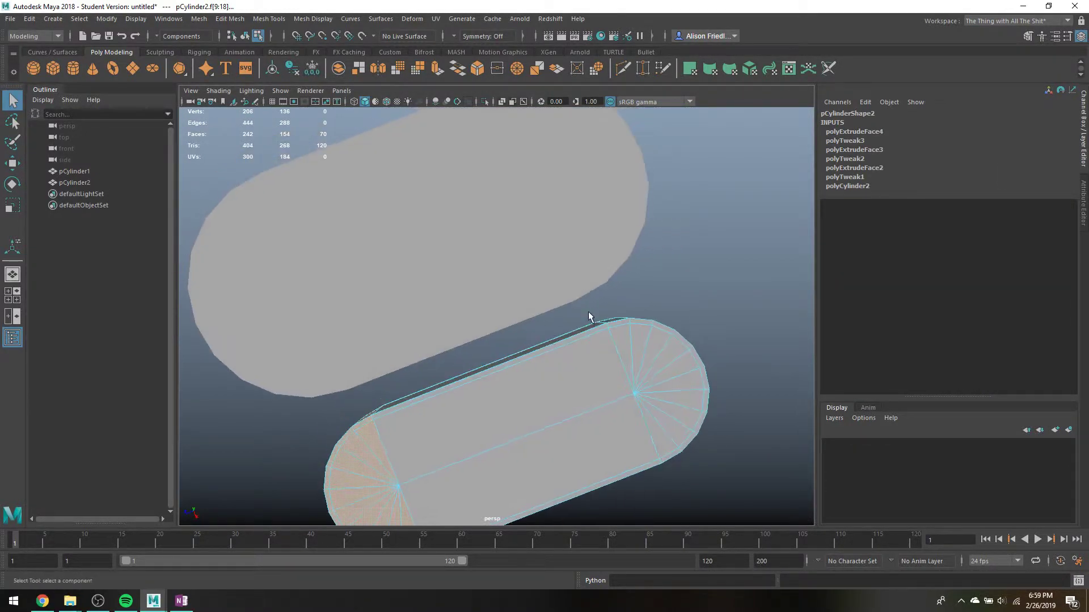
pyautogui.click(531, 239)
pyautogui.press('3')
pyautogui.keyDown('alt'); pyautogui.moveTo(544, 279); pyautogui.dragTo(498, 236); pyautogui.keyUp('alt')
pyautogui.moveTo(549, 202); pyautogui.dragTo(572, 193, button='right')
pyautogui.click(593, 180)
# Compare the second pill shape's edge flow with smooth preview on and off.
pyautogui.click(602, 413)
pyautogui.keyDown('alt'); pyautogui.moveTo(599, 418); pyautogui.dragTo(583, 318); pyautogui.keyUp('alt')
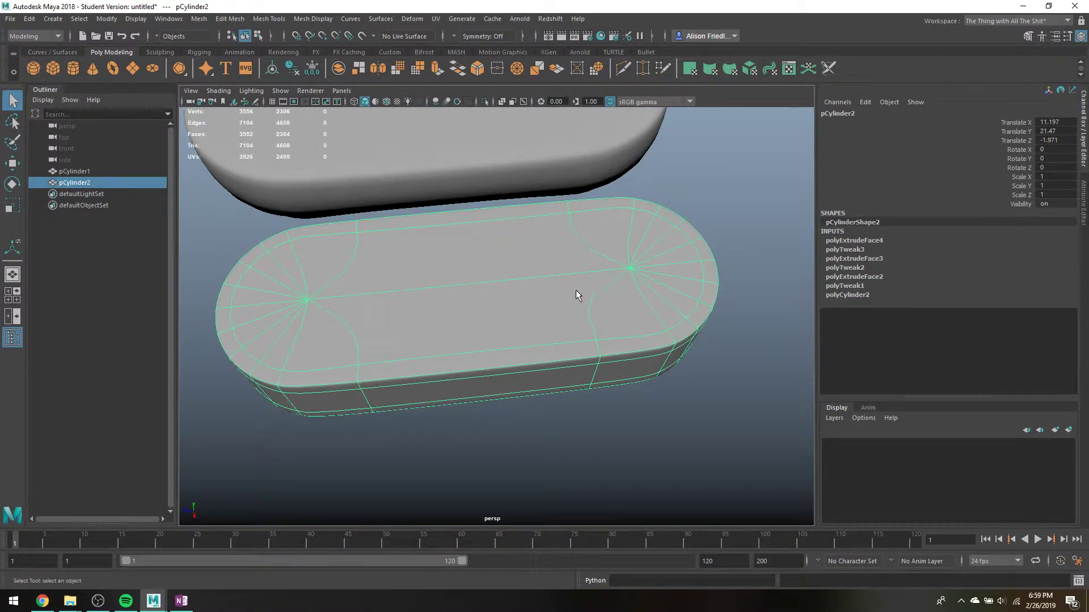
pyautogui.press('1')
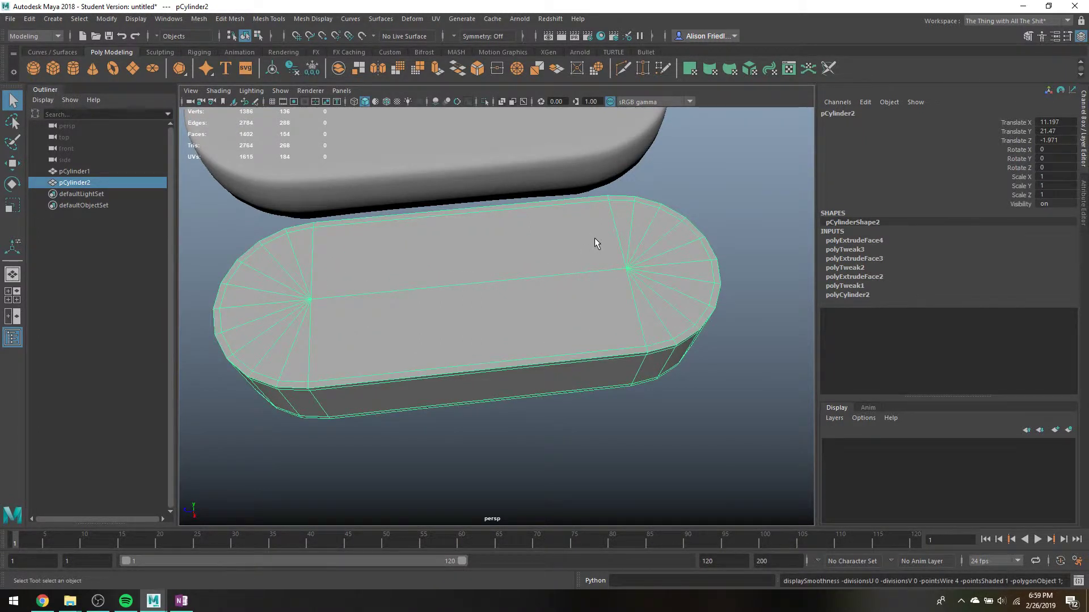
pyautogui.press('3')
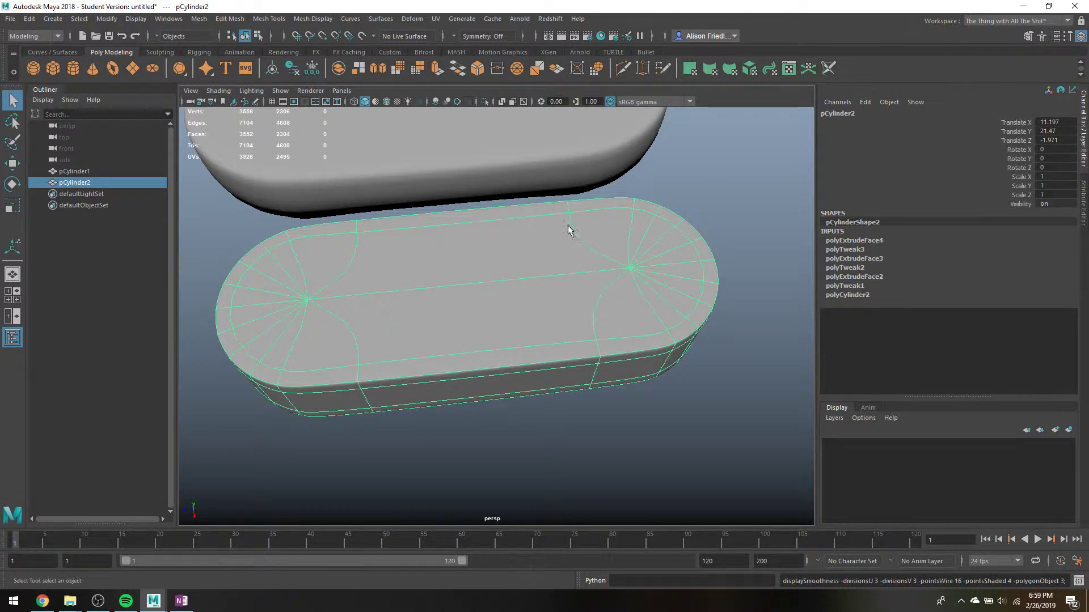
pyautogui.press('1')
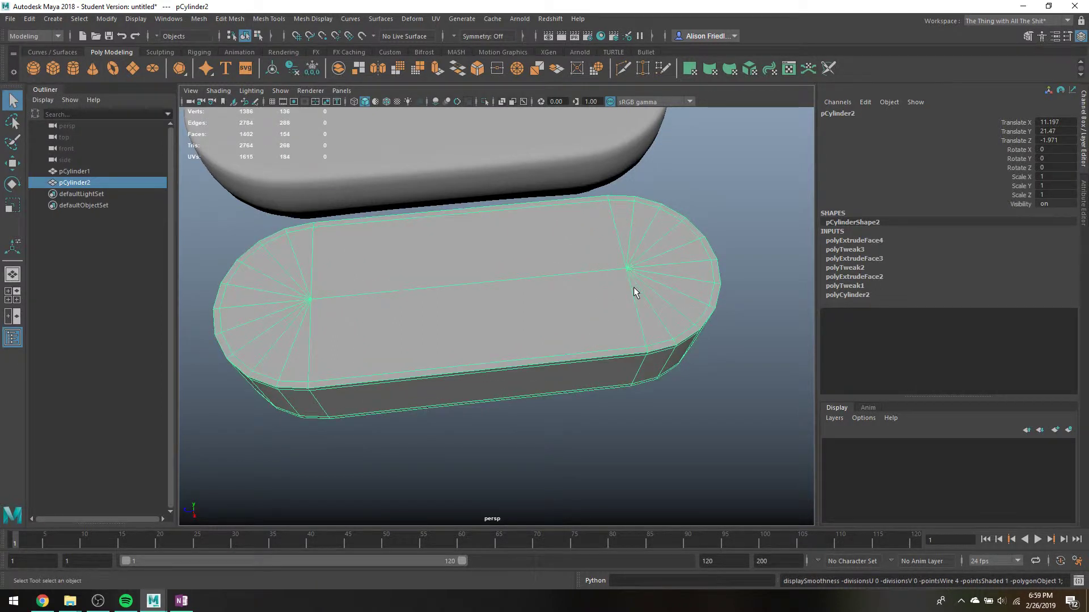
pyautogui.press('3')
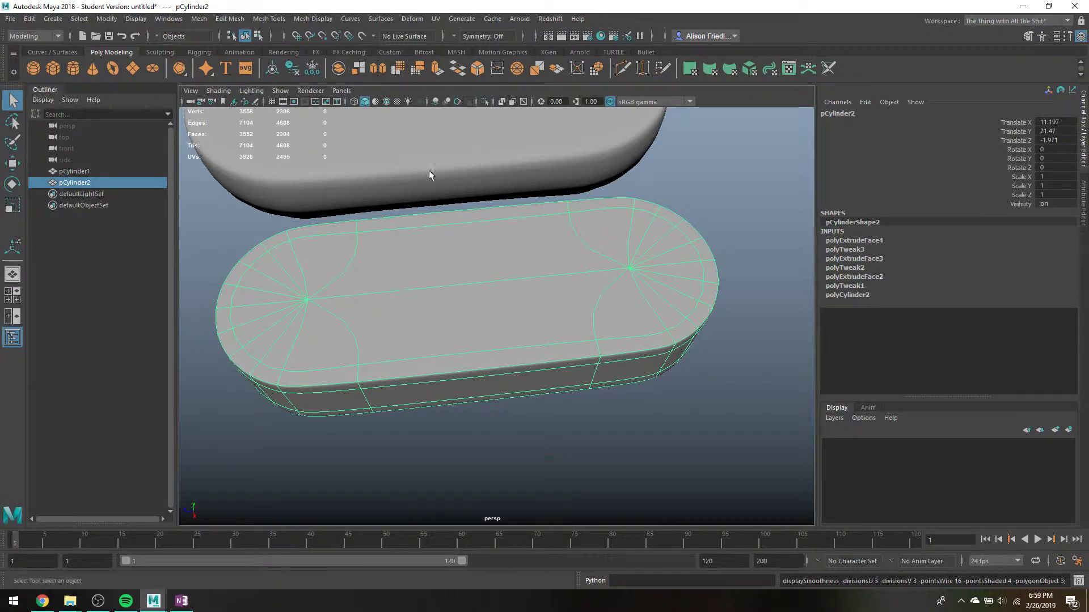
# Try extruding the second pill shape's straight middle faces and scaling them shorter along its length, shown in smooth preview.
pyautogui.moveTo(504, 244); pyautogui.dragTo(499, 264, button='right')
pyautogui.press('1')
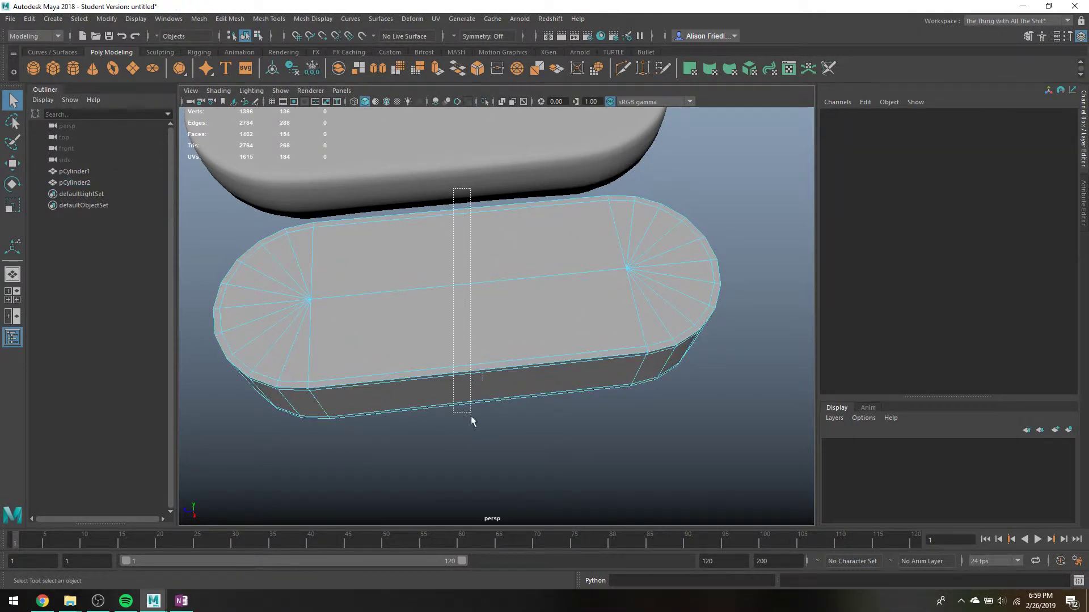
pyautogui.doubleClick(470, 417)
pyautogui.press('4')
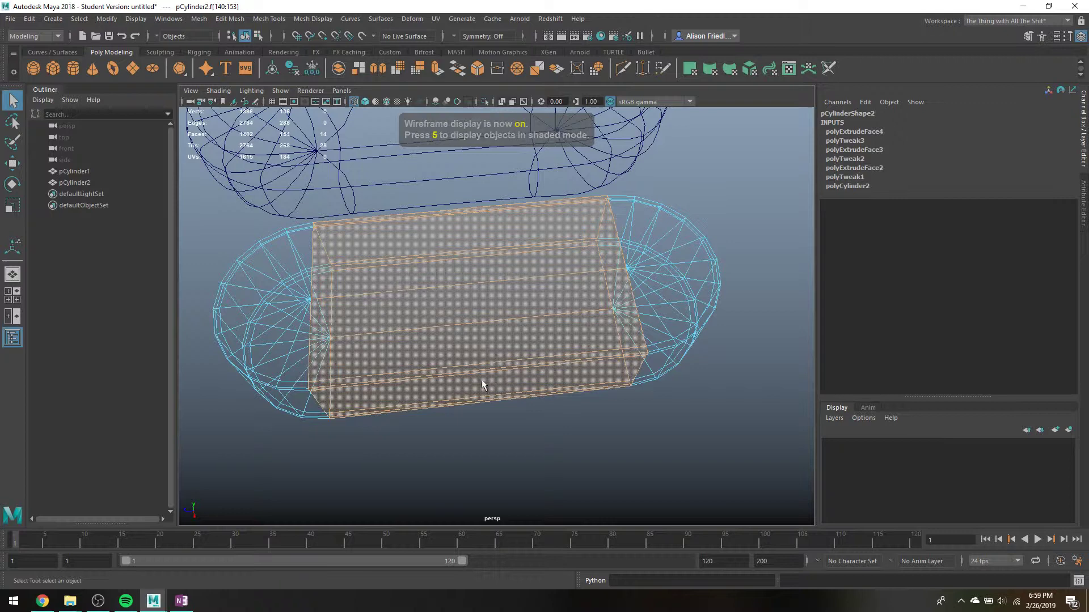
pyautogui.press('5')
pyautogui.click(437, 68)
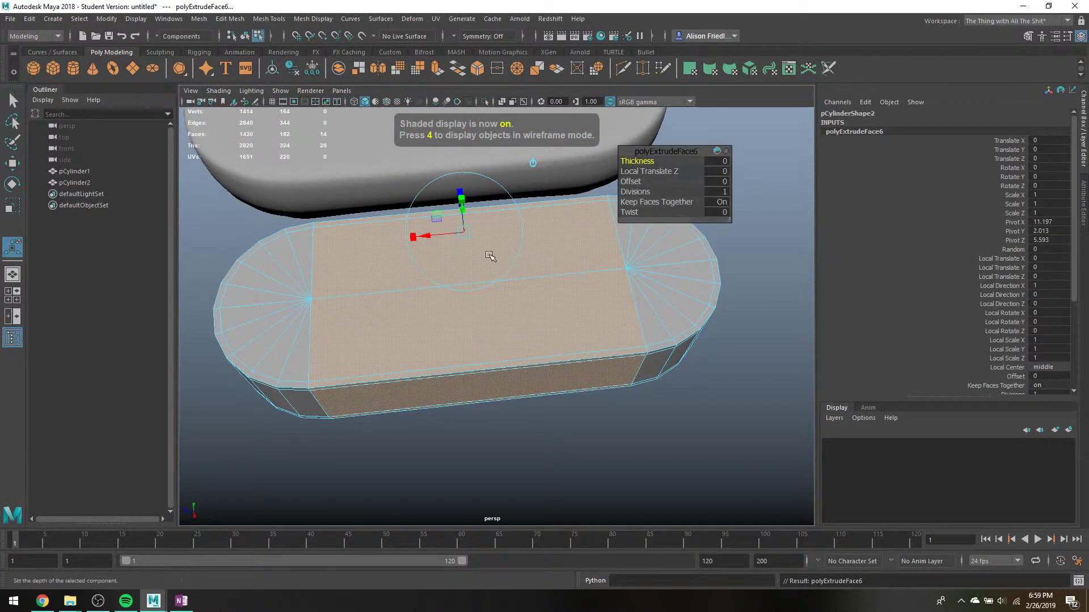
pyautogui.moveTo(428, 311); pyautogui.dragTo(424, 313)
pyautogui.press('3')
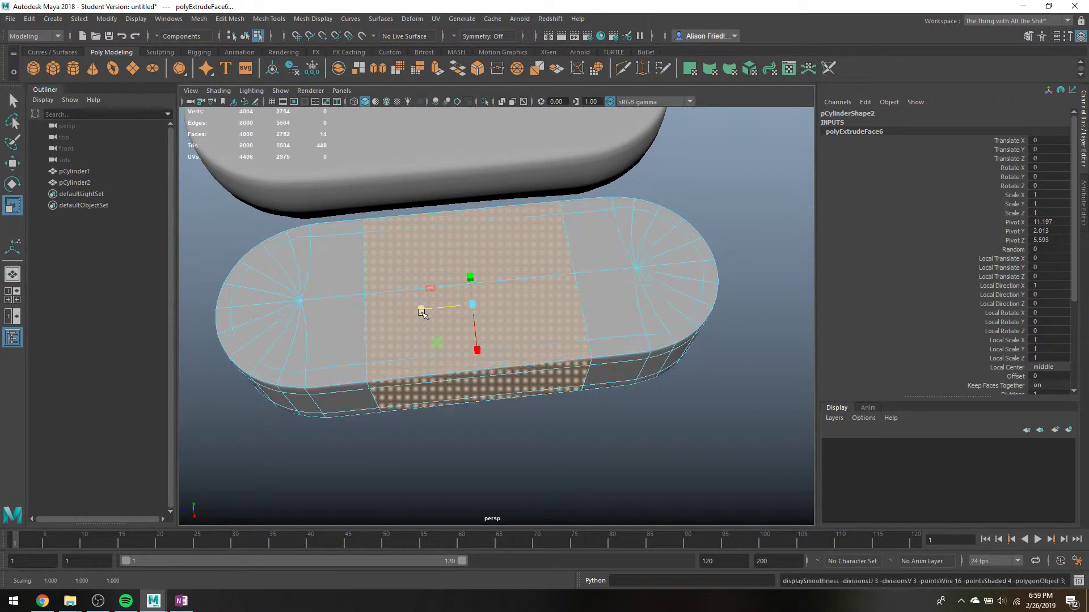
# Try a second extrusion of the middle faces, scaled to a narrower band along the pill shape's length.
pyautogui.click(419, 308)
pyautogui.hotkey('ctrl', 'e')
pyautogui.moveTo(421, 309); pyautogui.dragTo(460, 311)
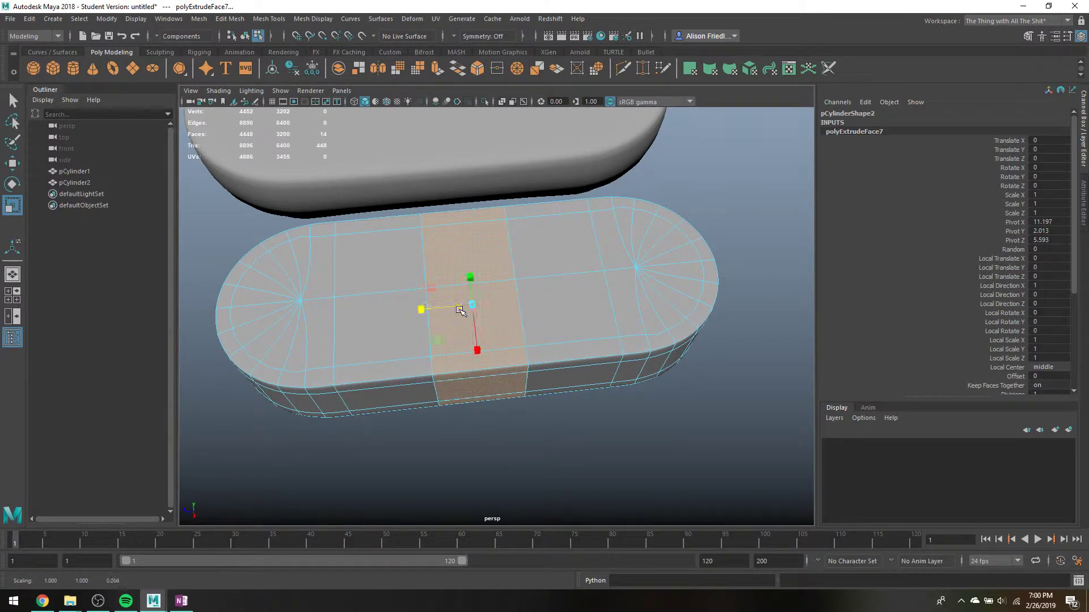
# Undo both extrusions of the middle faces and return the second pill shape to object mode.
pyautogui.hotkey('ctrl', 'z')
pyautogui.hotkey('ctrl', 'z')
pyautogui.hotkey('ctrl', 'z')
pyautogui.hotkey('ctrl', 'z')
pyautogui.hotkey('ctrl', 'z')
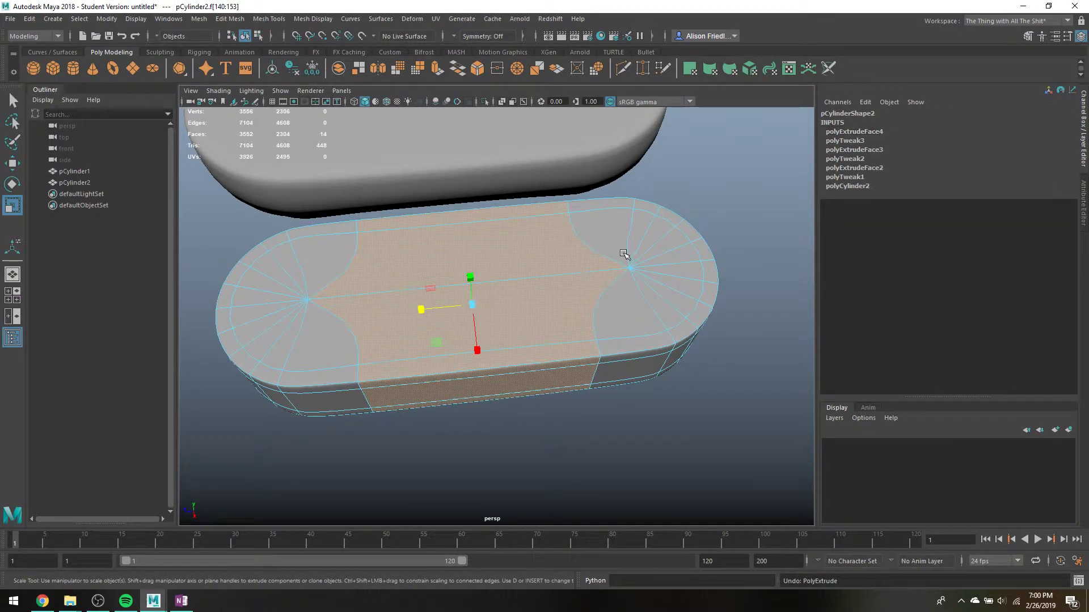
pyautogui.press('q')
pyautogui.moveTo(608, 224); pyautogui.dragTo(653, 192, button='right')
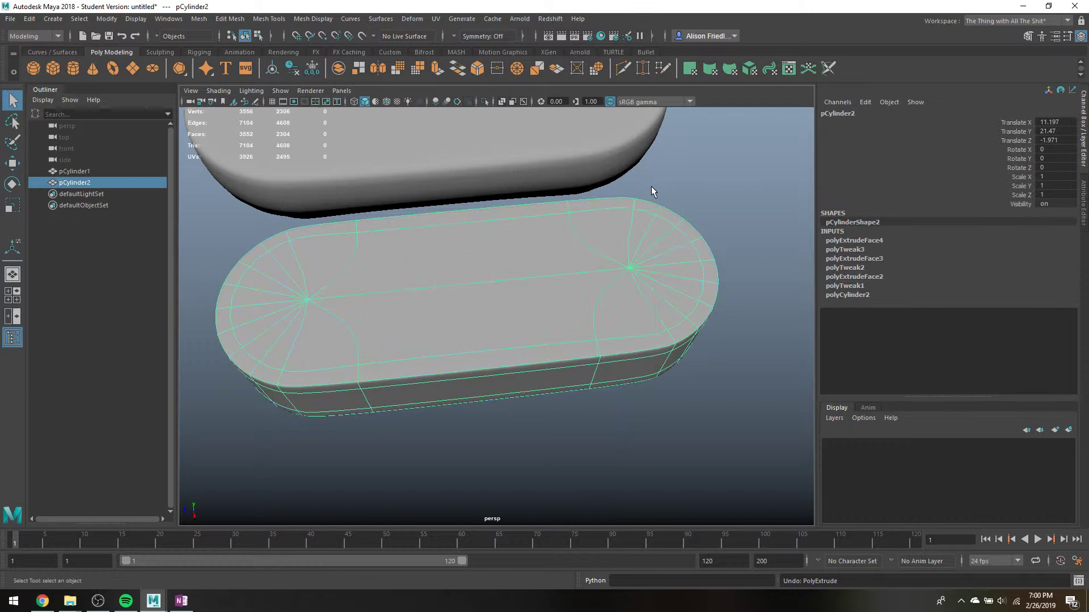
# Insert an edge loop across the second pill shape near each rounded end, then show it in smooth preview in object mode.
pyautogui.click(268, 18)
pyautogui.click(290, 113)
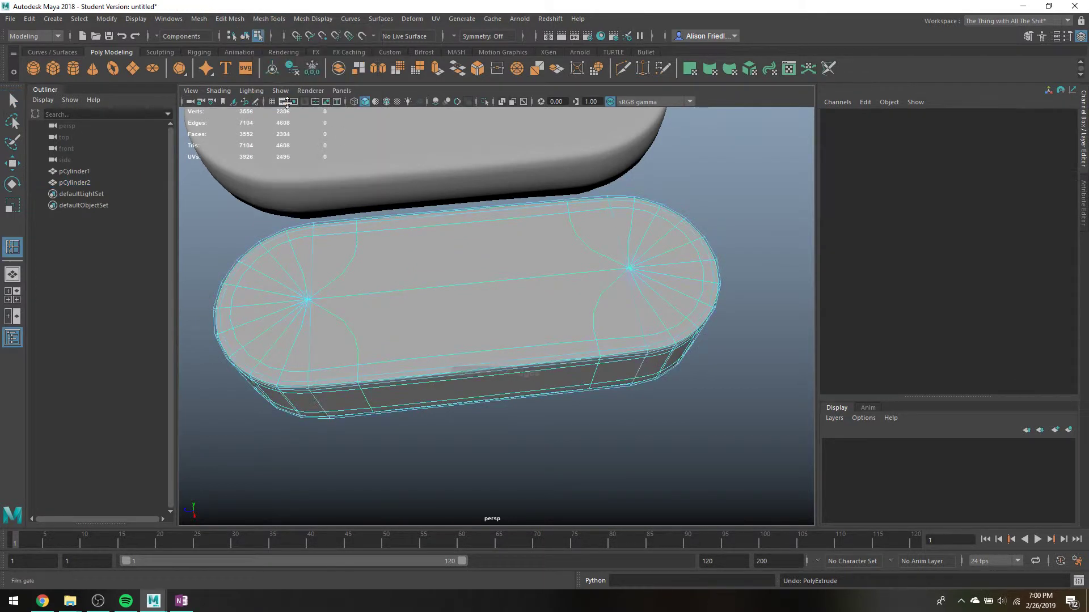
pyautogui.moveTo(613, 271); pyautogui.dragTo(372, 330)
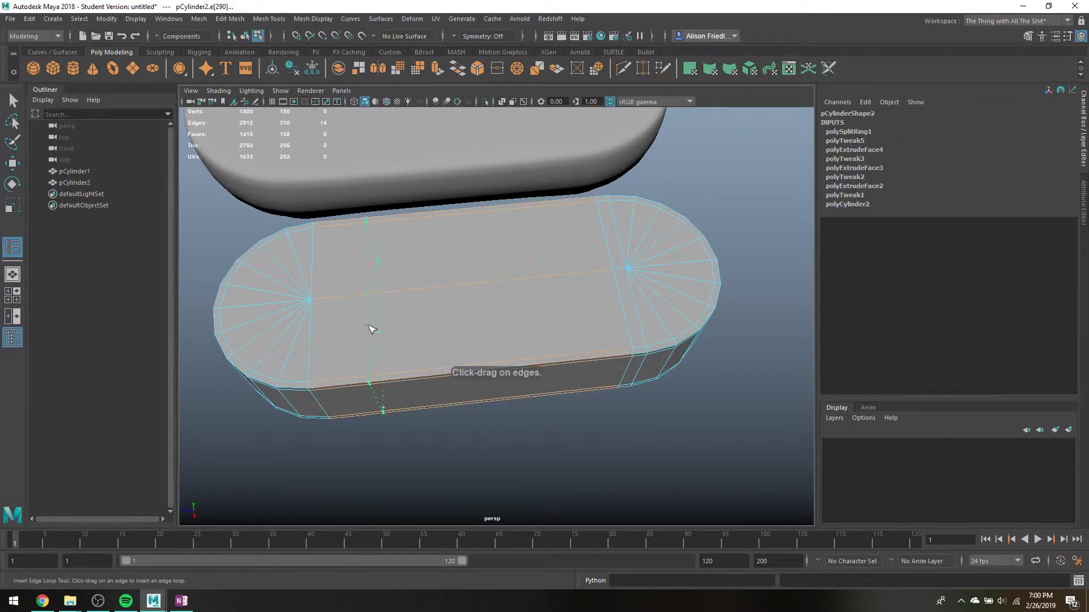
pyautogui.click(336, 334)
pyautogui.press('3')
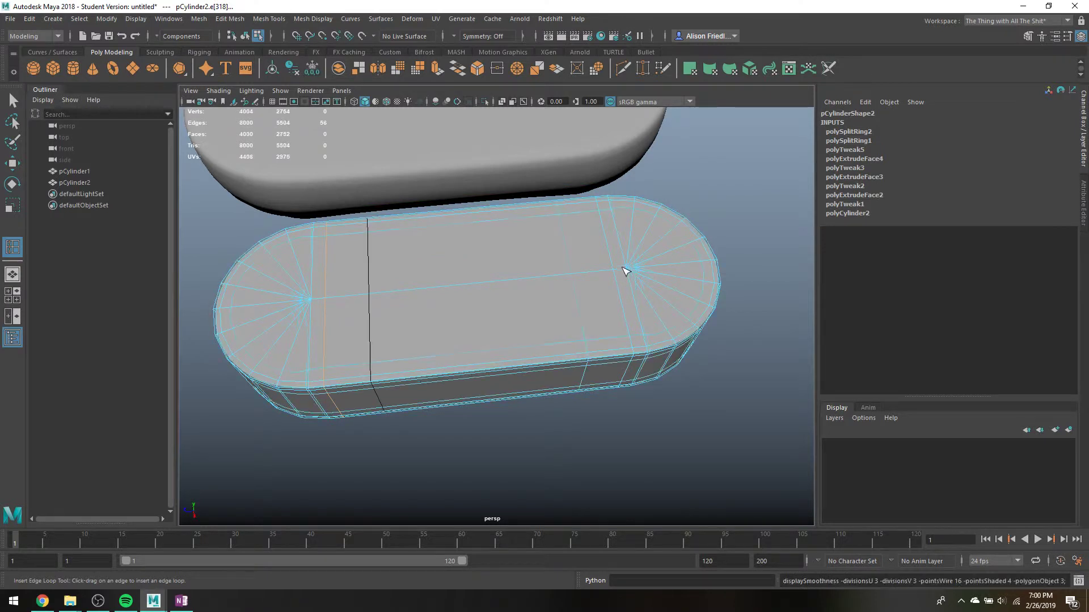
pyautogui.moveTo(619, 265); pyautogui.dragTo(672, 243, button='right')
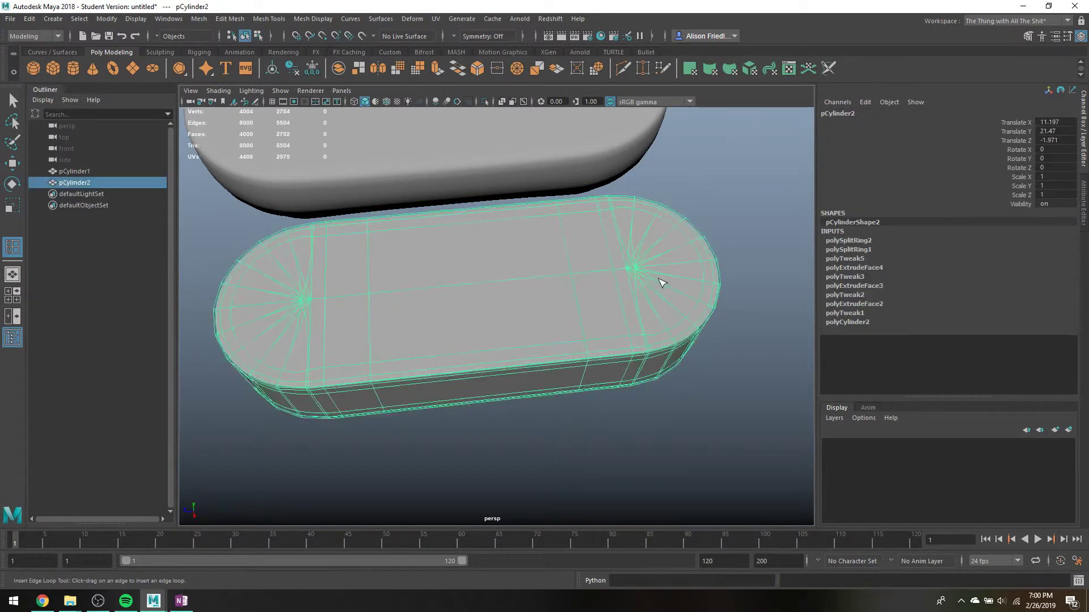
# Turn off smooth preview on the second pill shape and examine both pill shapes side by side.
pyautogui.keyDown('alt'); pyautogui.moveTo(659, 279); pyautogui.dragTo(592, 309, button='right'); pyautogui.keyUp('alt')
pyautogui.press('1')
pyautogui.scroll(4, 588, 296)
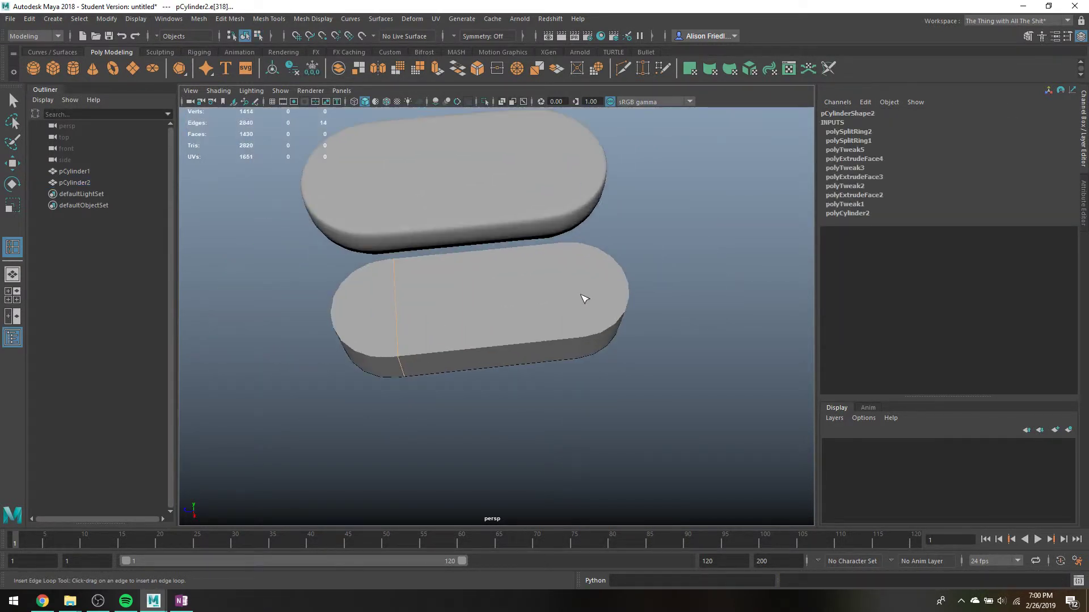
pyautogui.keyDown('alt'); pyautogui.moveTo(584, 299); pyautogui.dragTo(666, 304); pyautogui.keyUp('alt')
pyautogui.keyDown('alt'); pyautogui.moveTo(657, 304); pyautogui.dragTo(690, 320, button='middle'); pyautogui.keyUp('alt')
pyautogui.keyDown('alt'); pyautogui.moveTo(690, 319); pyautogui.dragTo(661, 338); pyautogui.keyUp('alt')
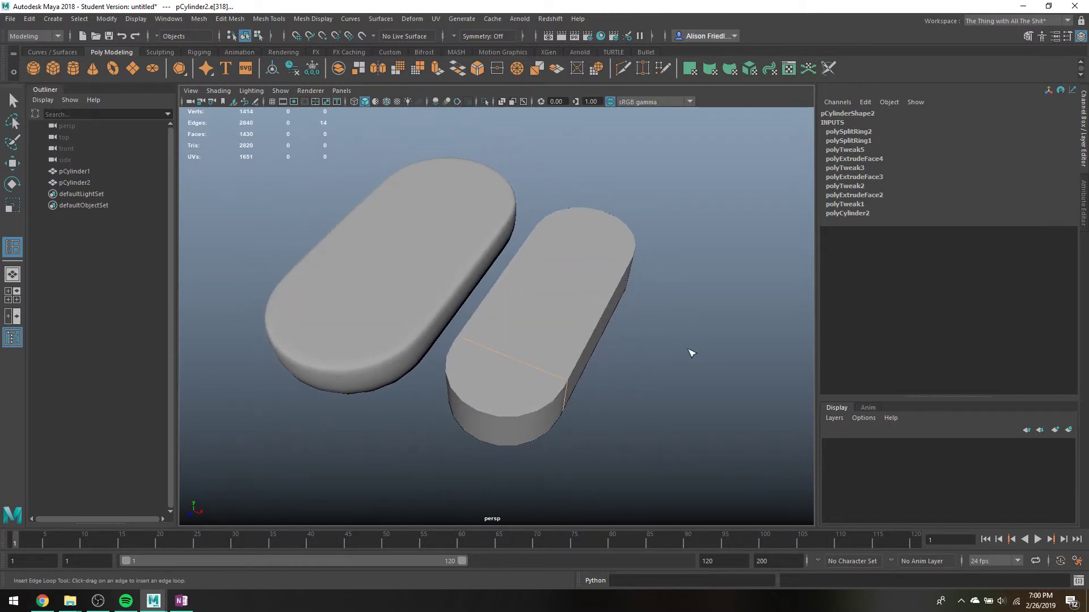